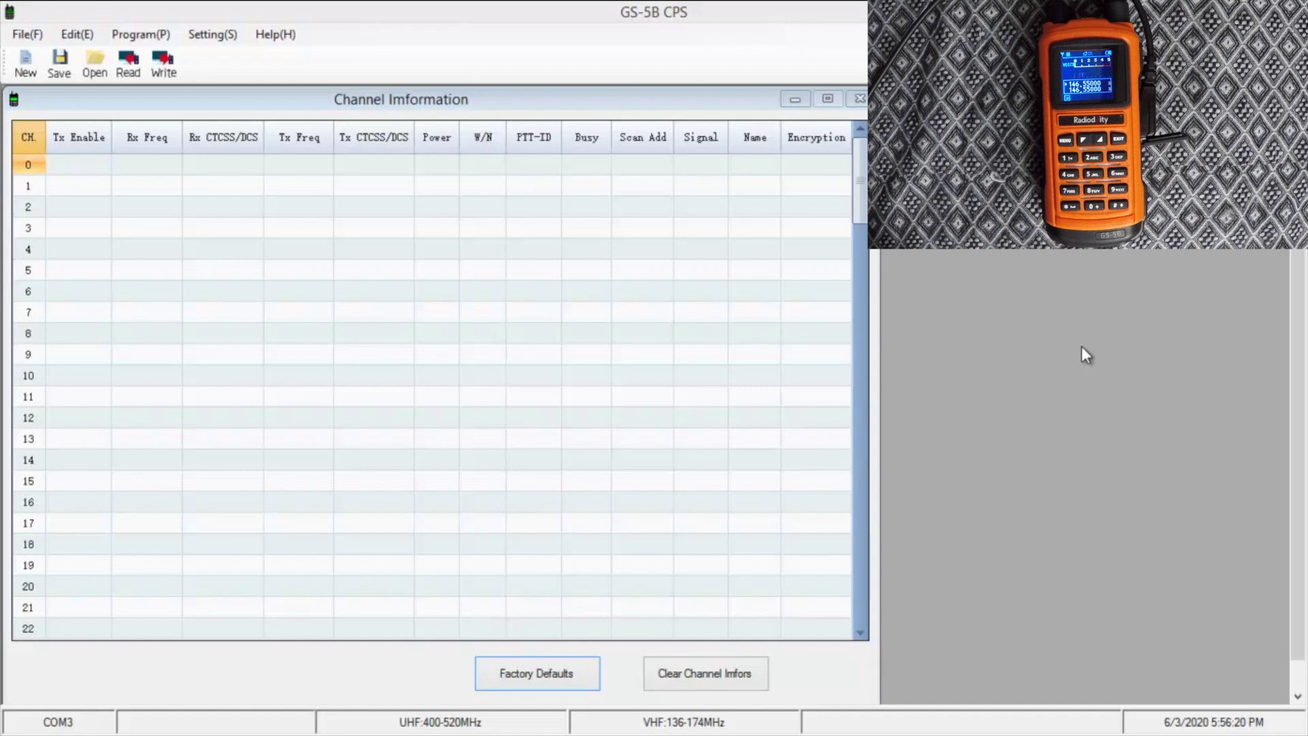
# Set the communication port to COM3 and read the channel data from the connected radio.
pyautogui.click(201, 34)
pyautogui.click(220, 53)
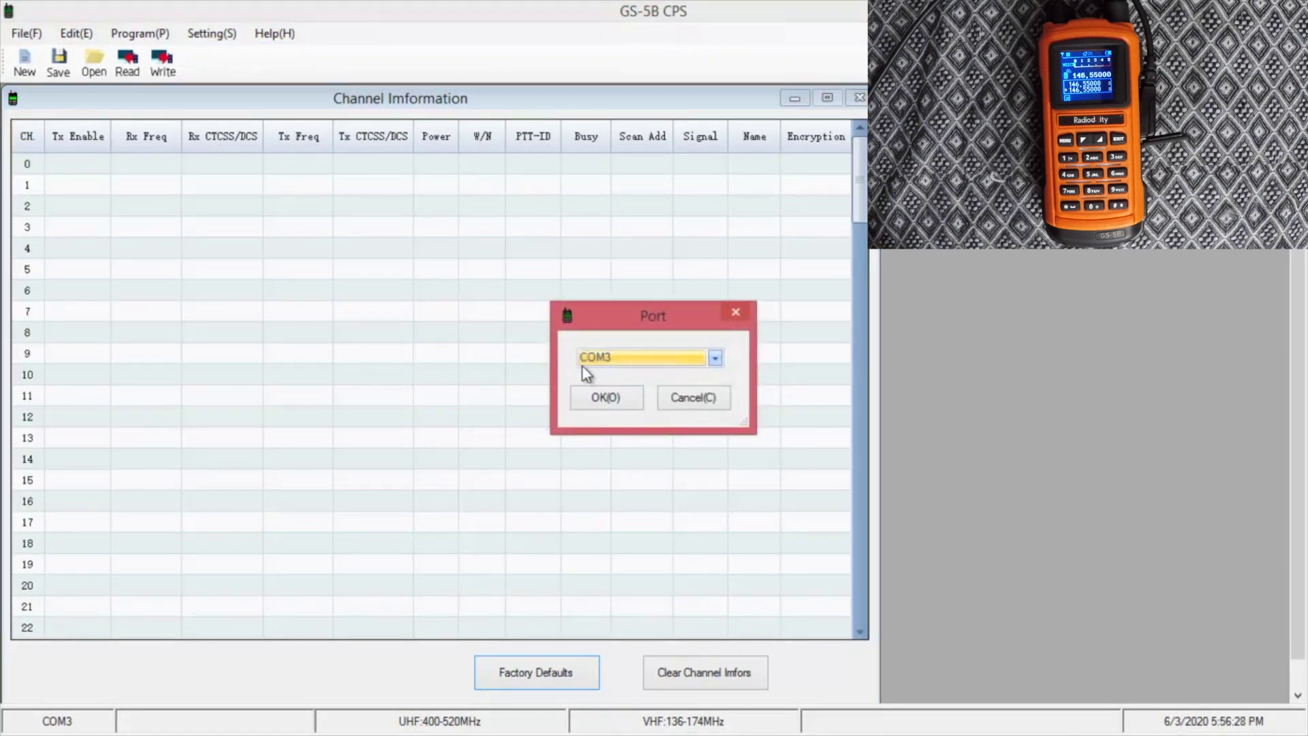
pyautogui.click(607, 402)
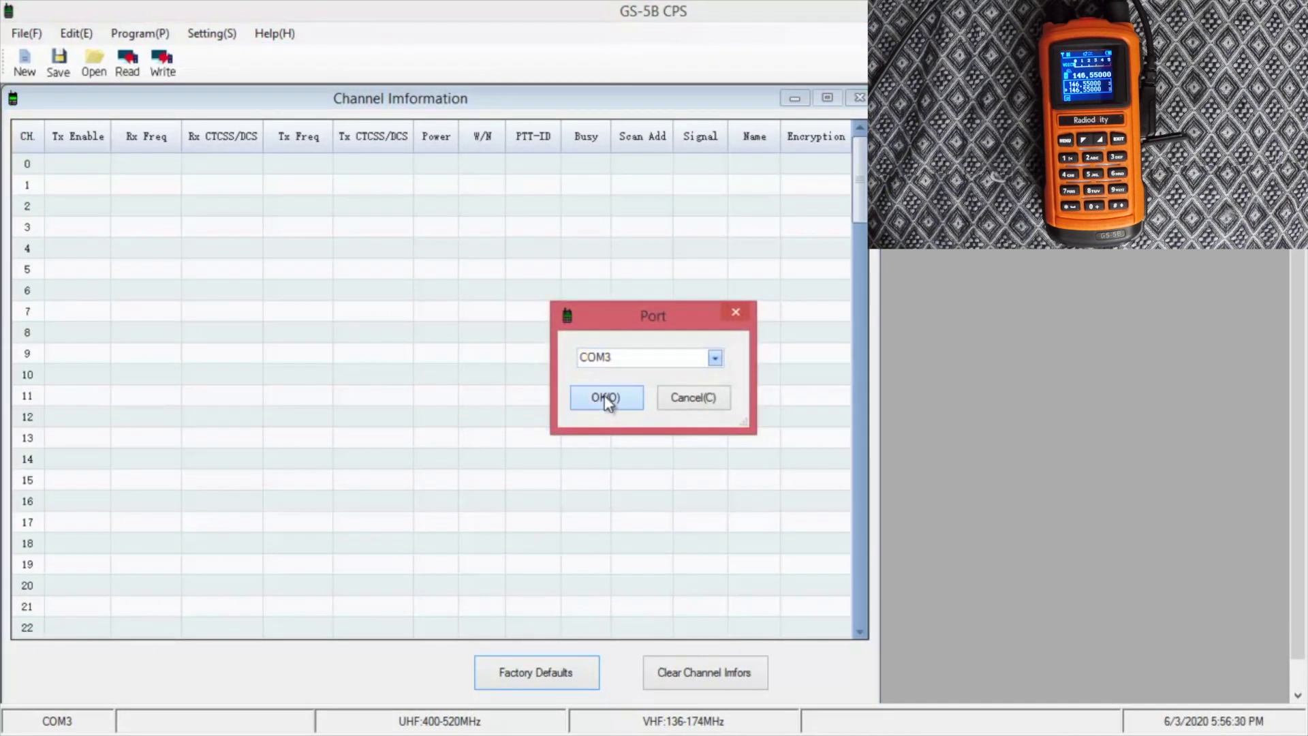
pyautogui.click(126, 67)
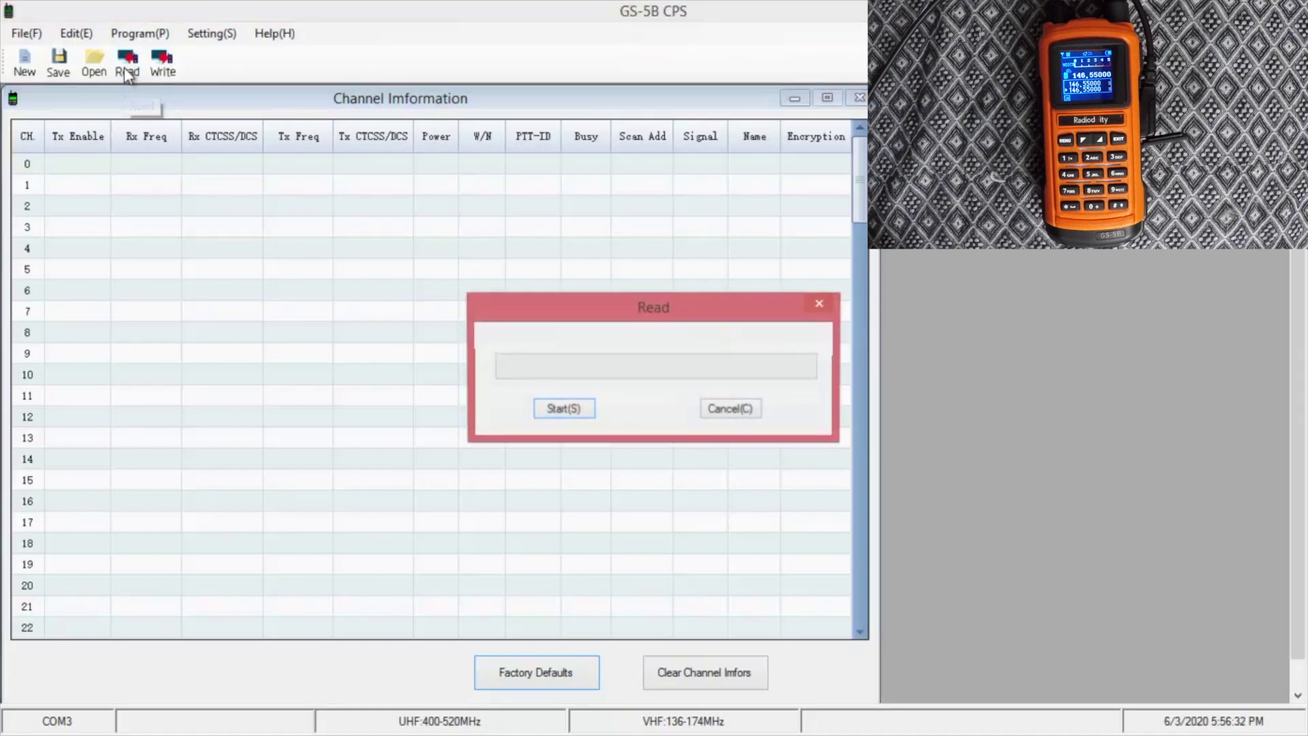
pyautogui.click(554, 407)
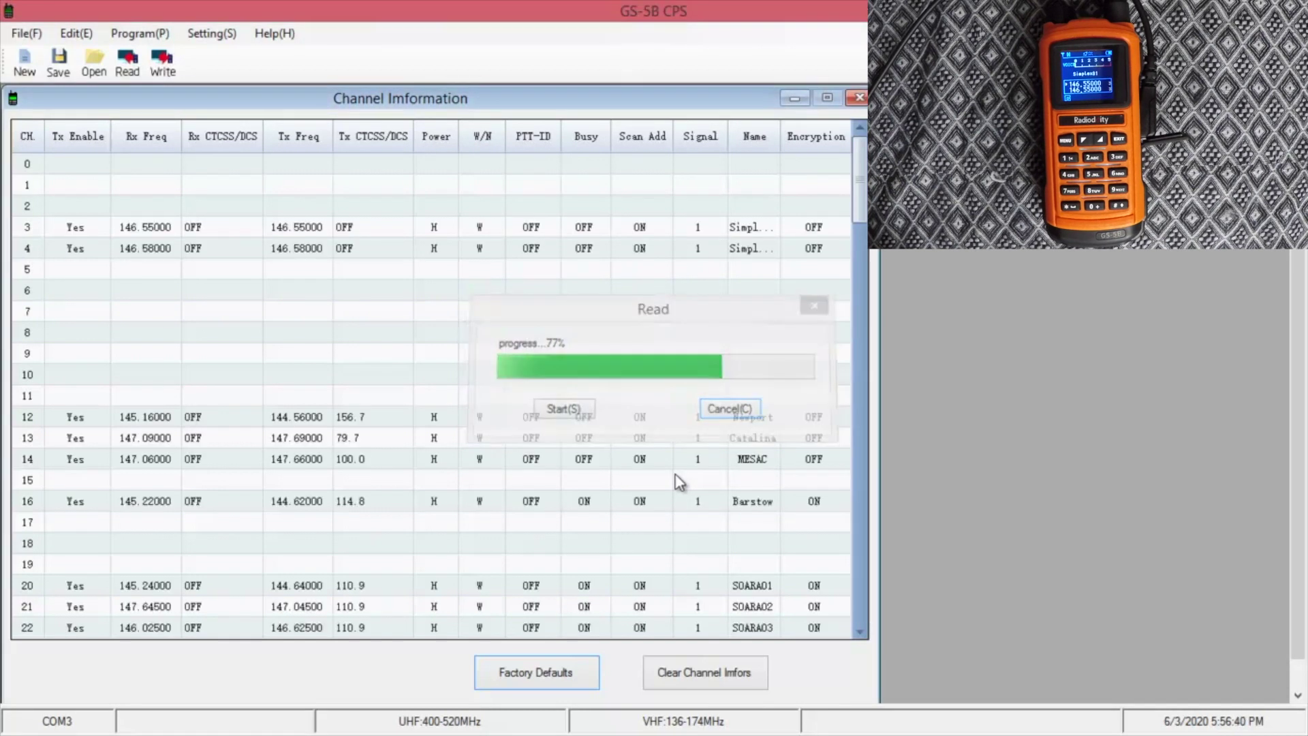
# Program channel 2 with receive and transmit frequencies of 146.52 MHz and name it NatlCall.
pyautogui.click(142, 202)
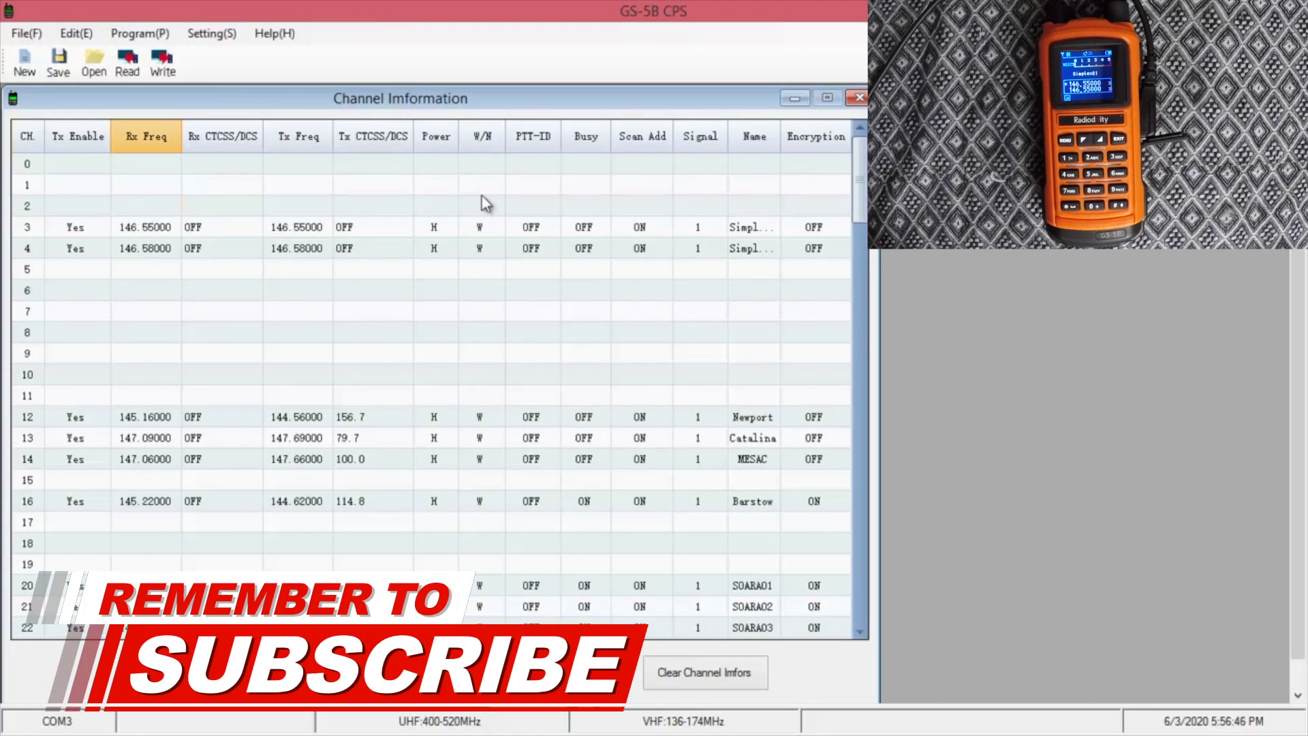
pyautogui.write('146')
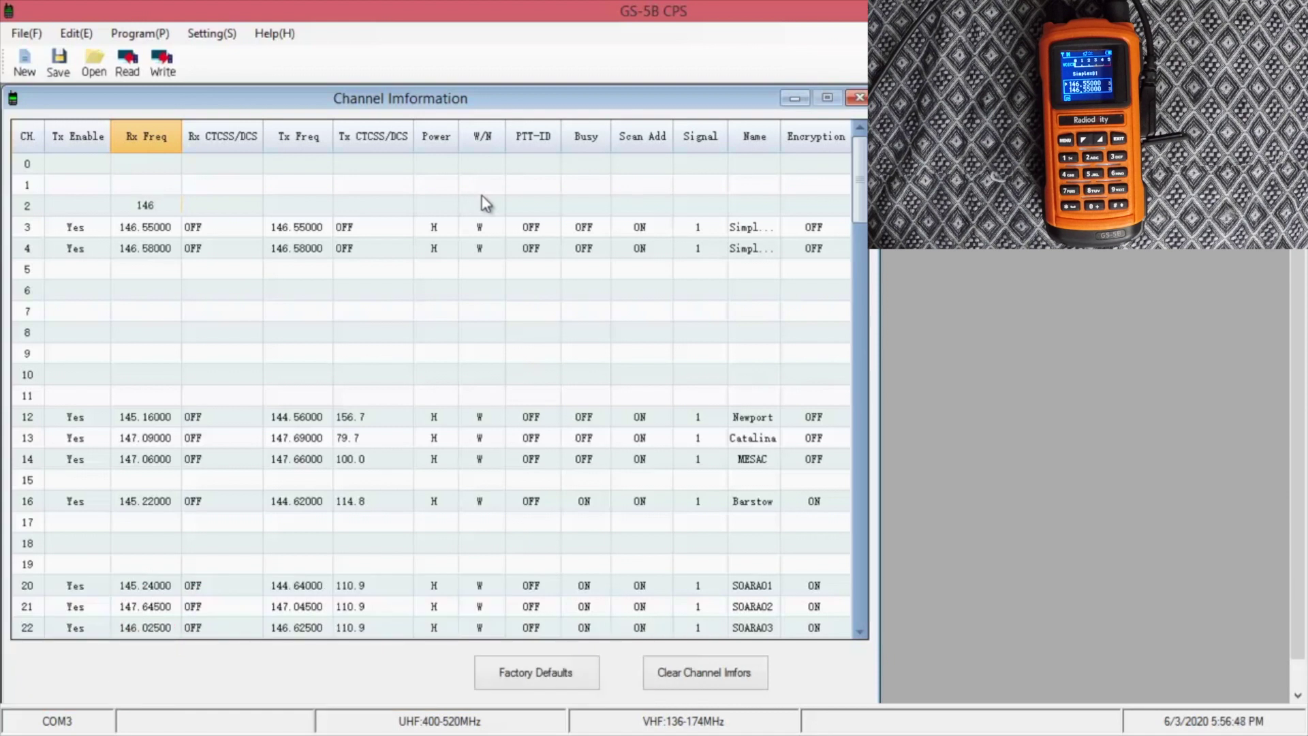
pyautogui.write('.52')
pyautogui.click(294, 205)
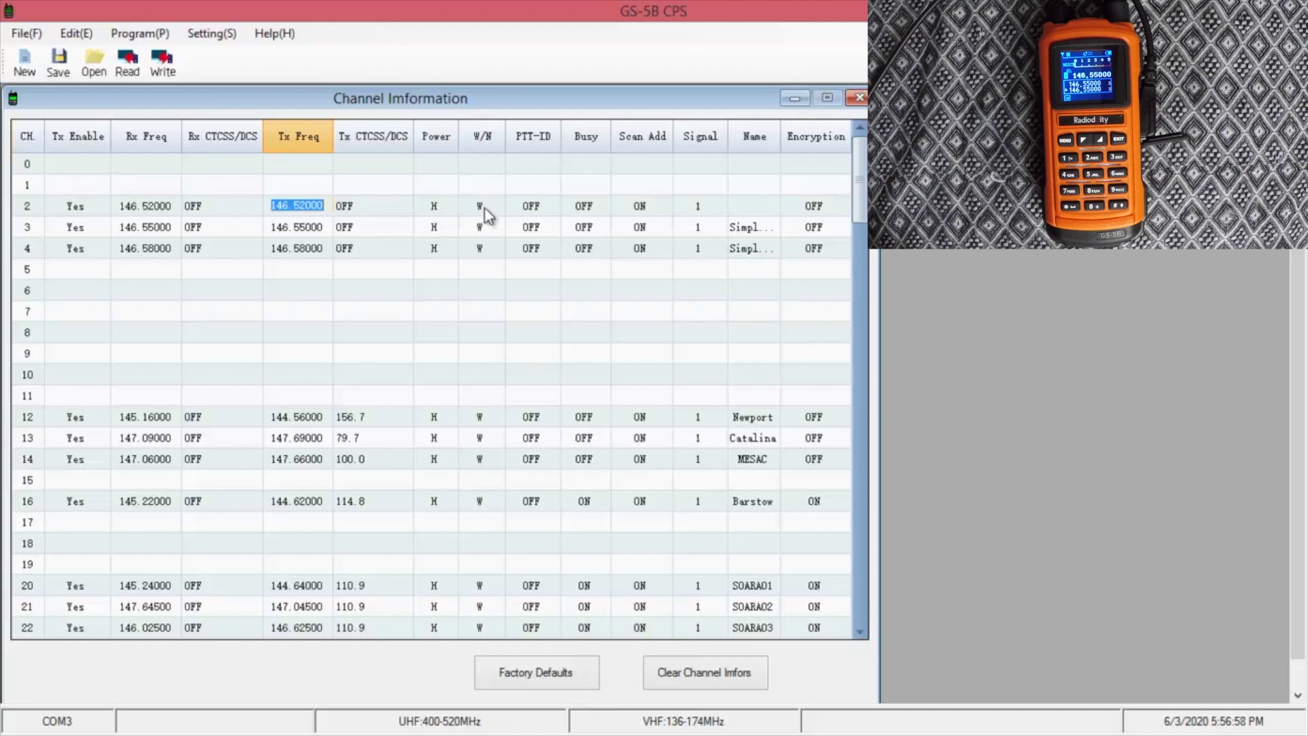
pyautogui.press('BackSpace')
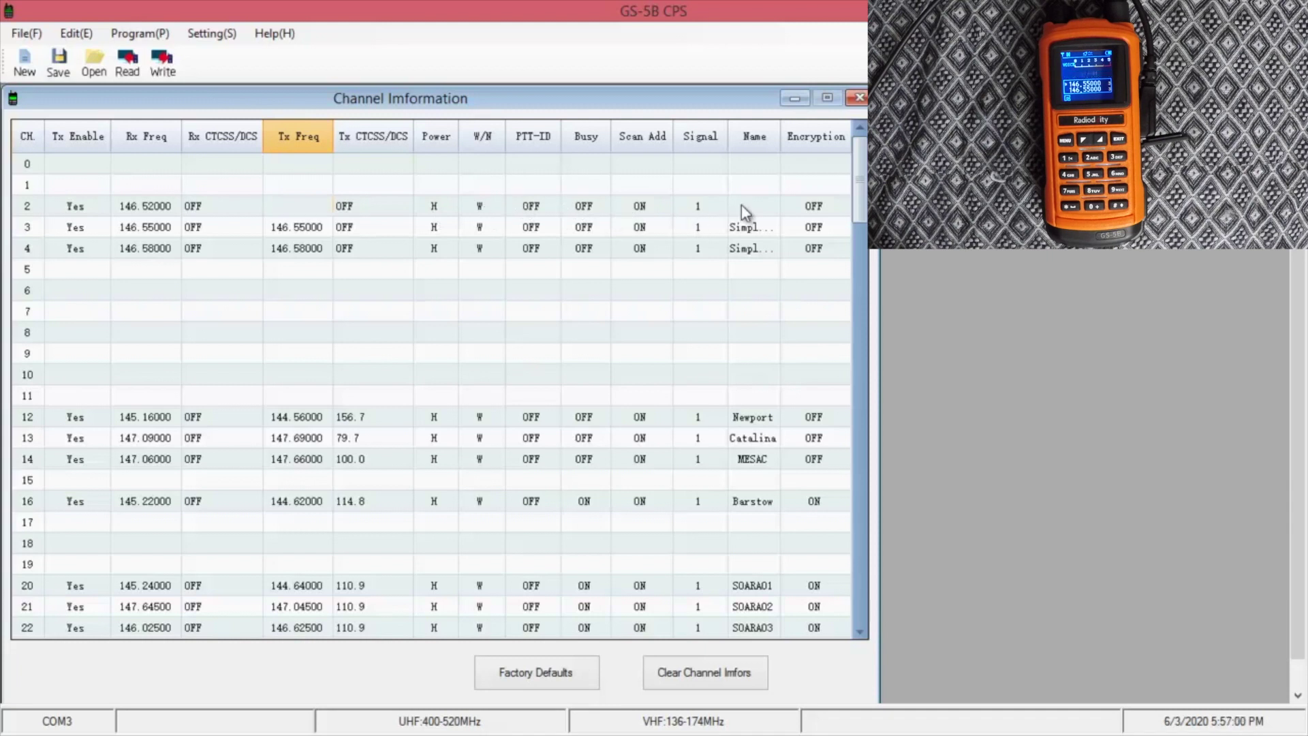
pyautogui.click(745, 211)
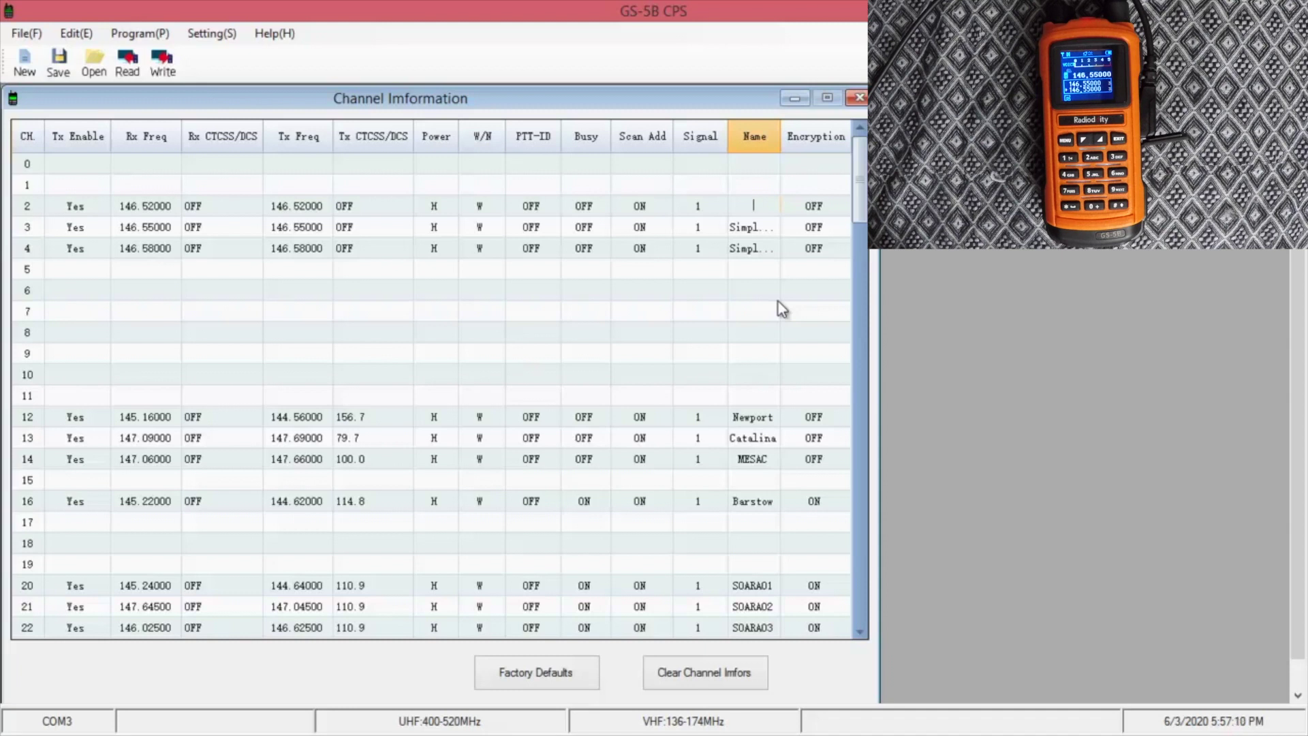
pyautogui.write('NatlCall')
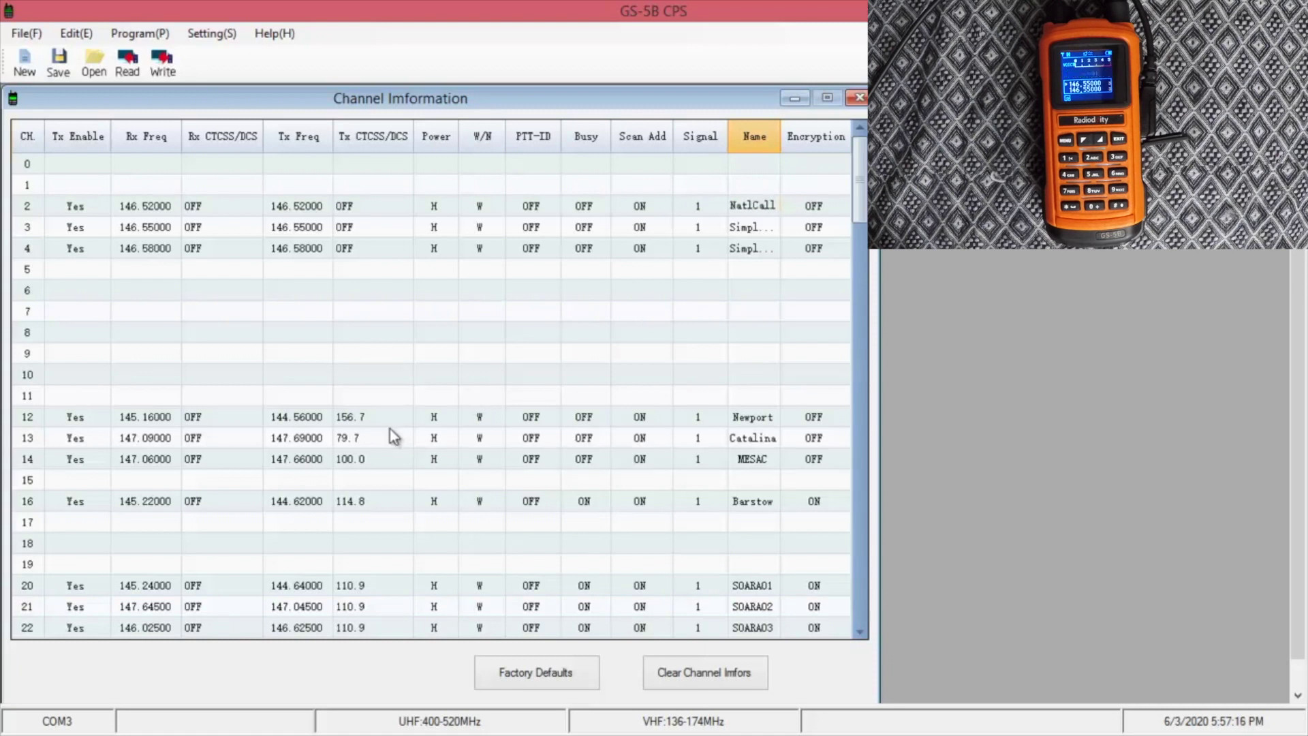
# Enter a receive frequency of 145.220 MHz for channel 15.
pyautogui.click(137, 475)
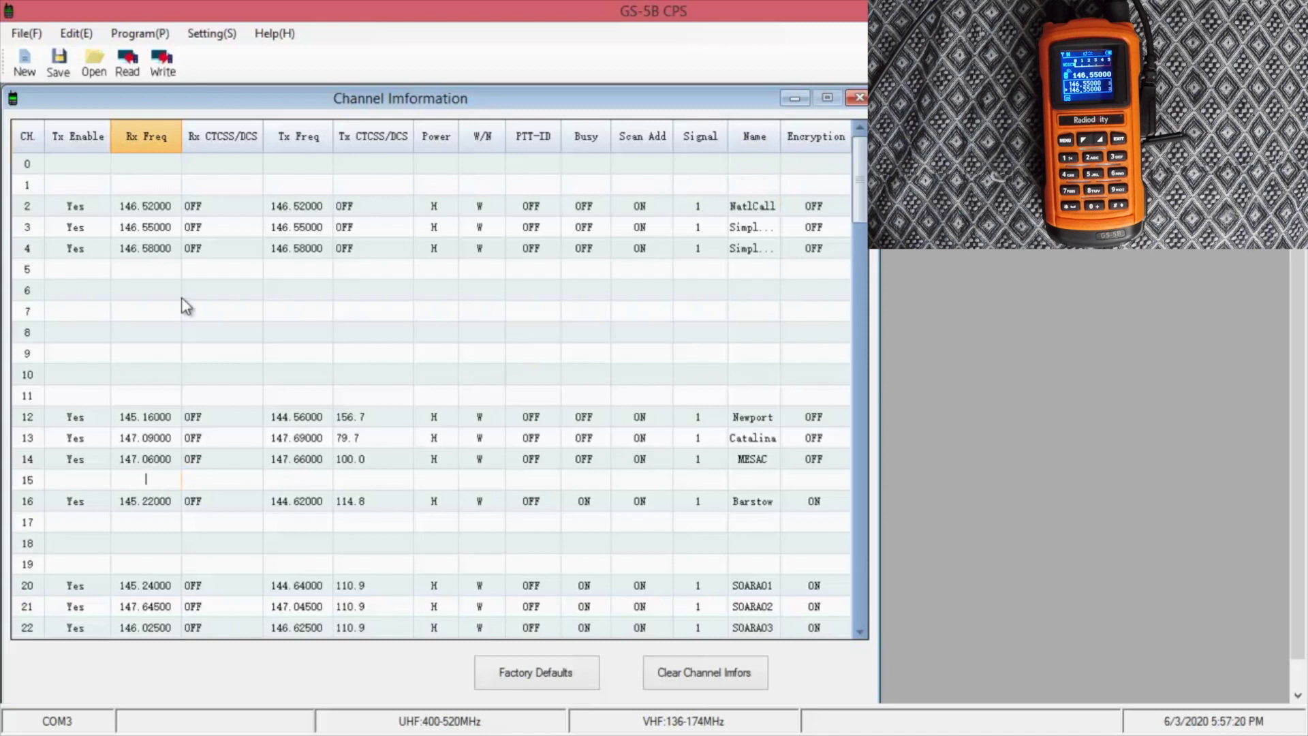
pyautogui.write('145.220')
pyautogui.press('Return')
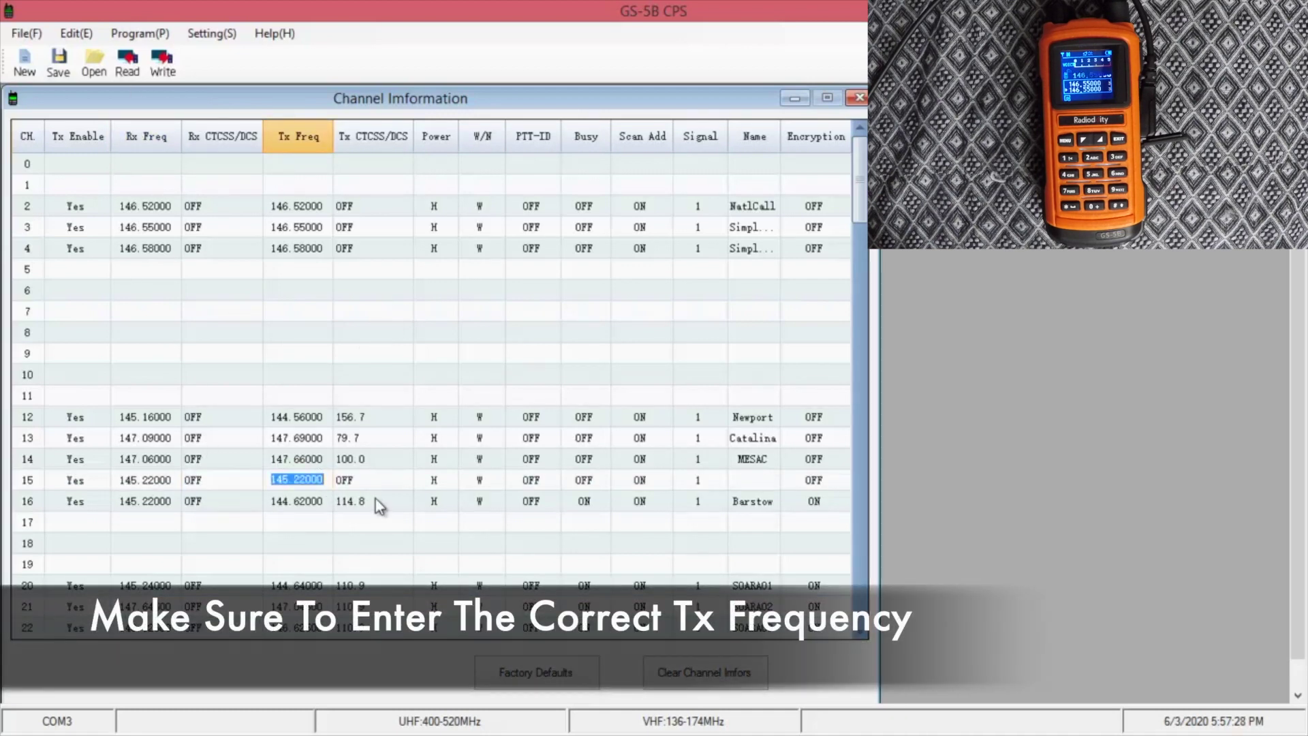
# Set channel 15's transmit CTCSS tone to 103.5 and name the channel CLARA.
pyautogui.click(377, 477)
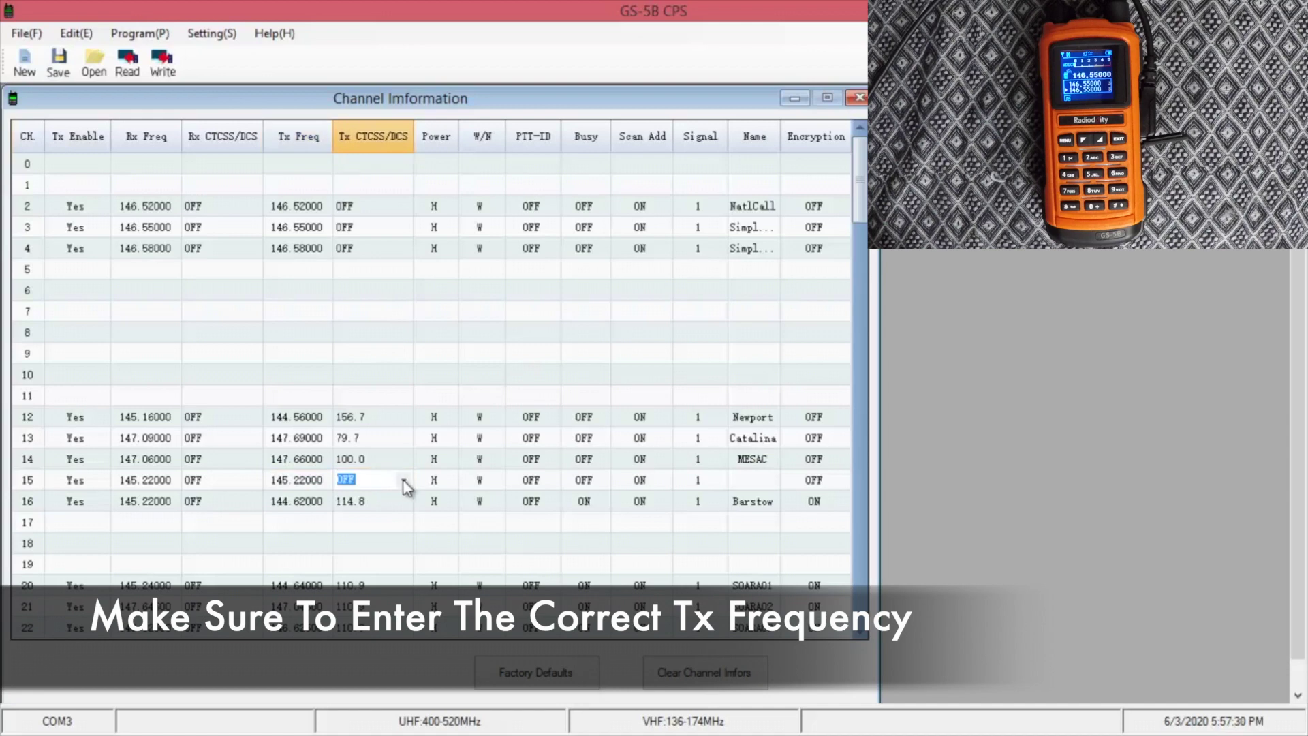
pyautogui.click(402, 479)
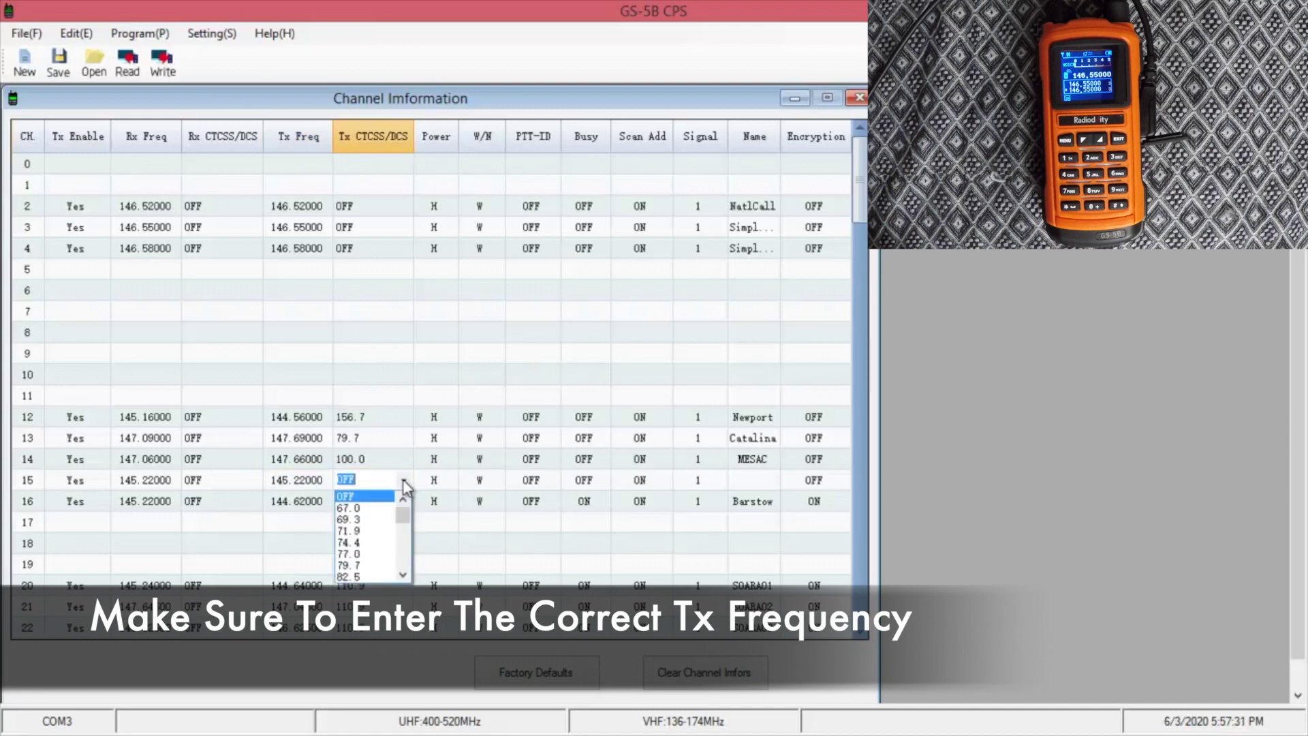
pyautogui.click(403, 575)
pyautogui.click(403, 574)
pyautogui.click(403, 575)
pyautogui.click(404, 574)
pyautogui.click(404, 574)
pyautogui.click(404, 574)
pyautogui.click(404, 574)
pyautogui.click(403, 574)
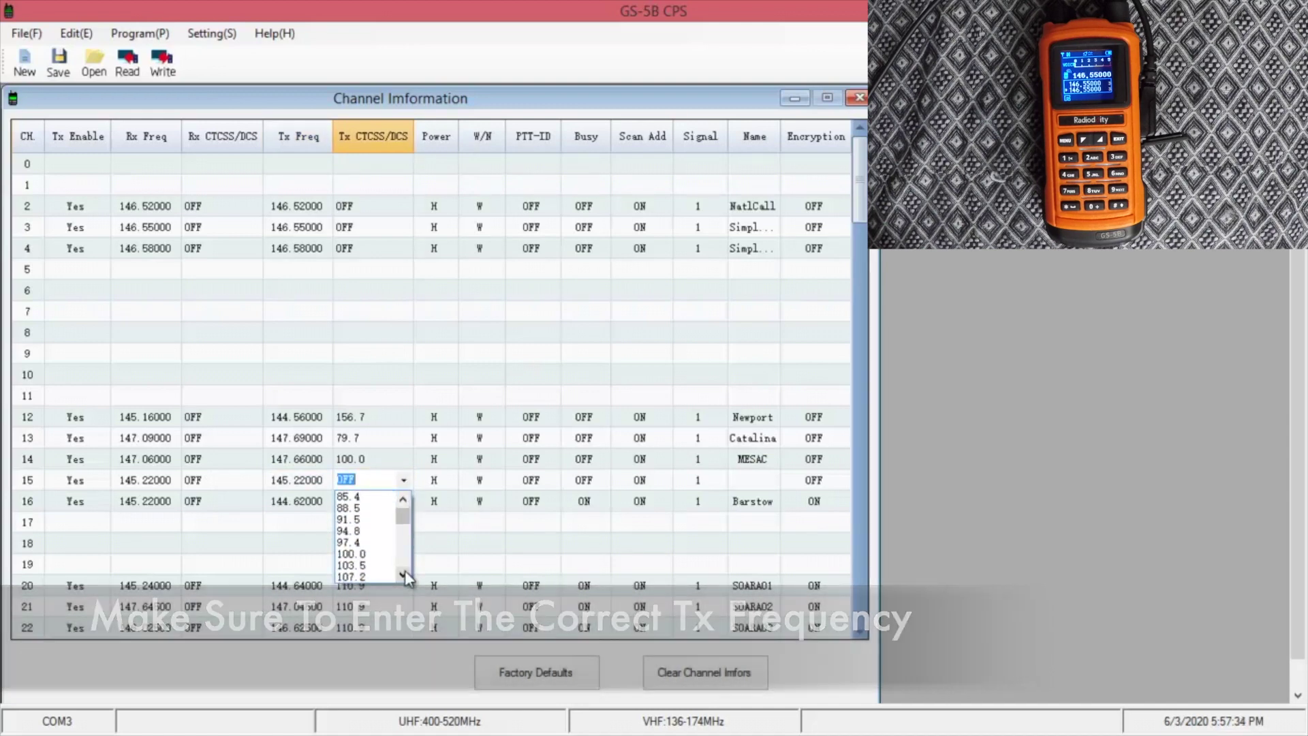
pyautogui.click(347, 564)
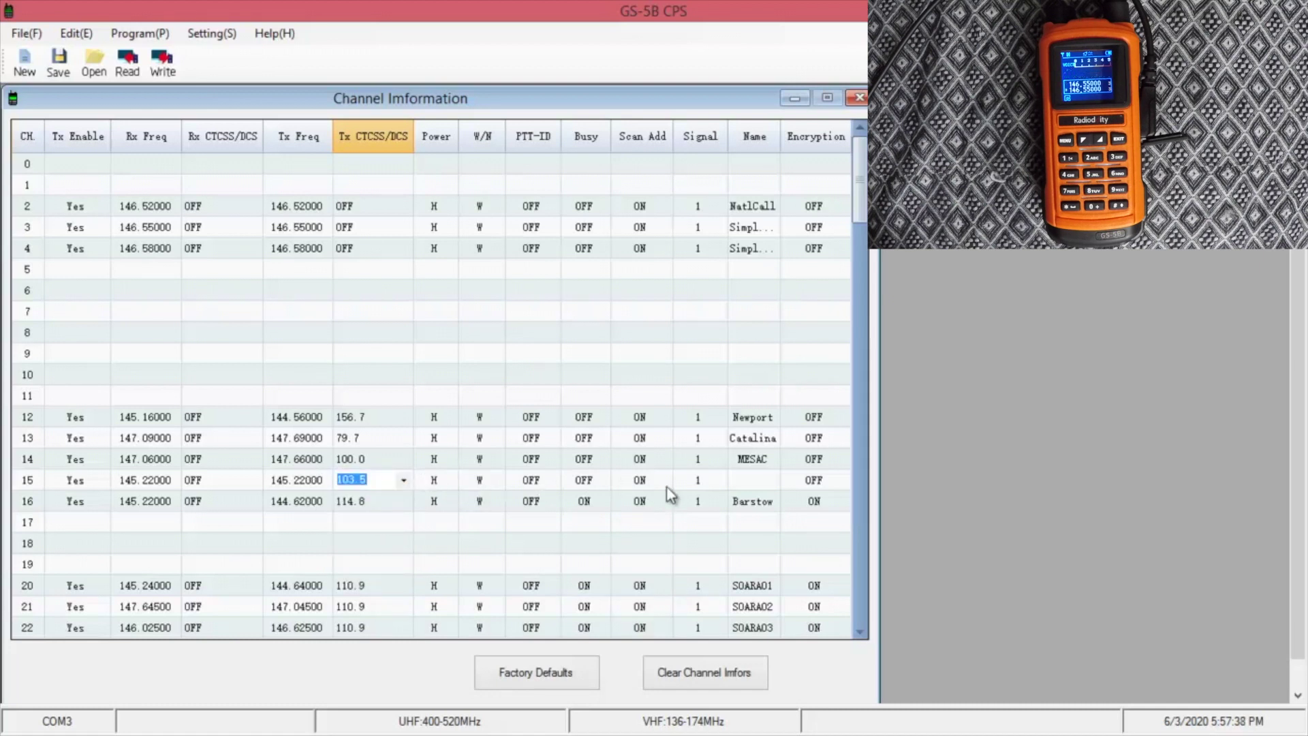
pyautogui.click(746, 480)
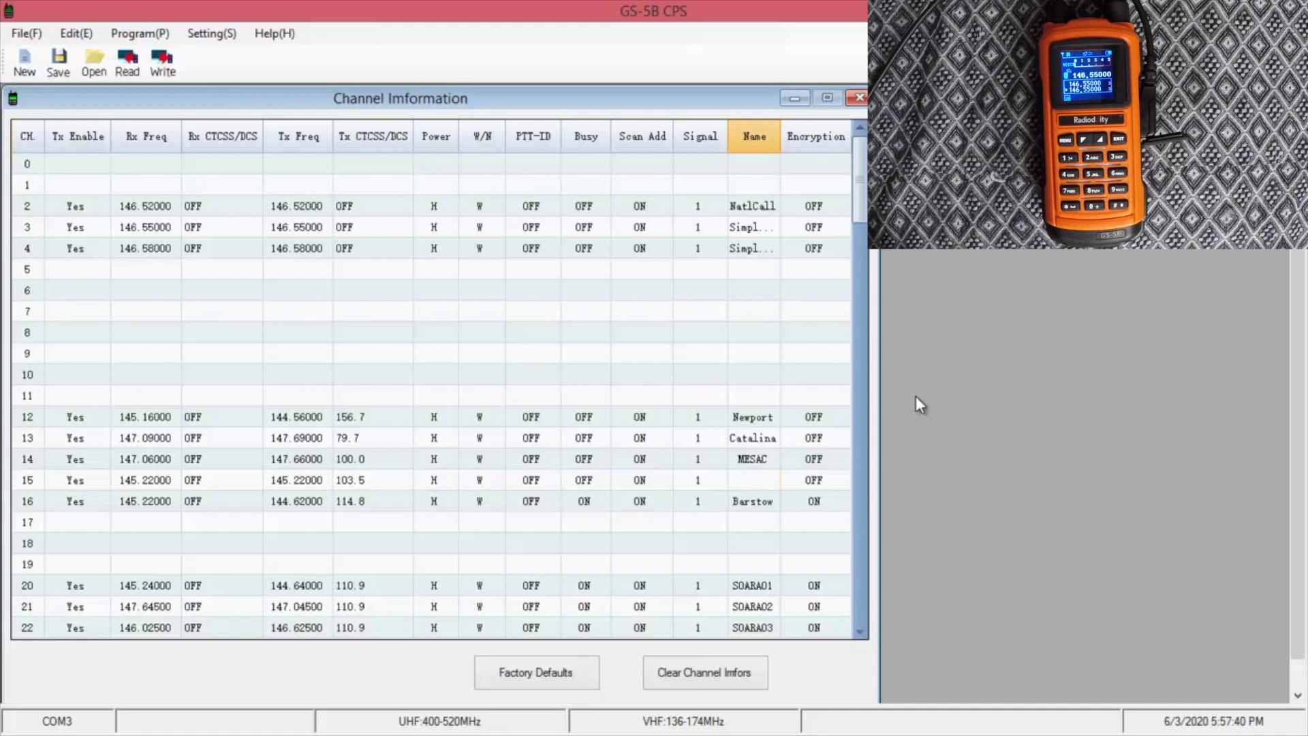
pyautogui.write('CLARA')
# Review the radio's optional features, including the available Scan Mode choices, and close them without changes.
pyautogui.click(77, 34)
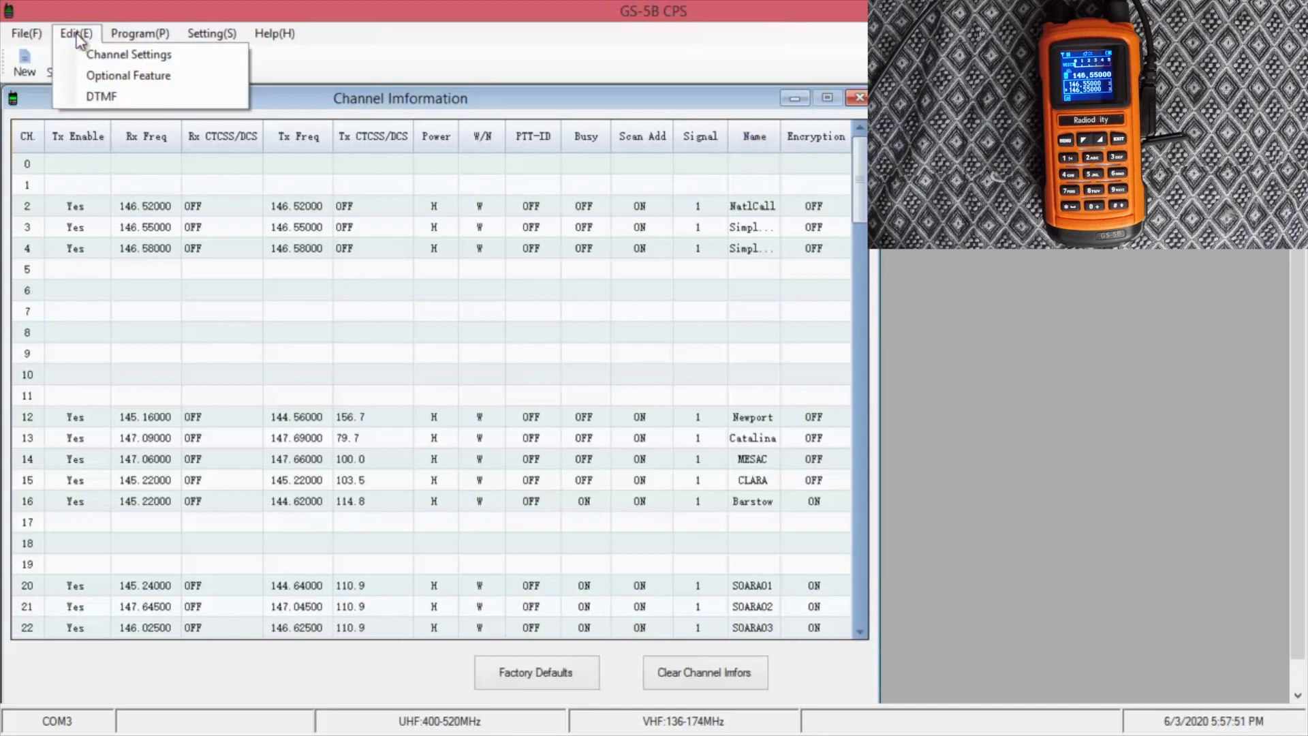
pyautogui.click(104, 76)
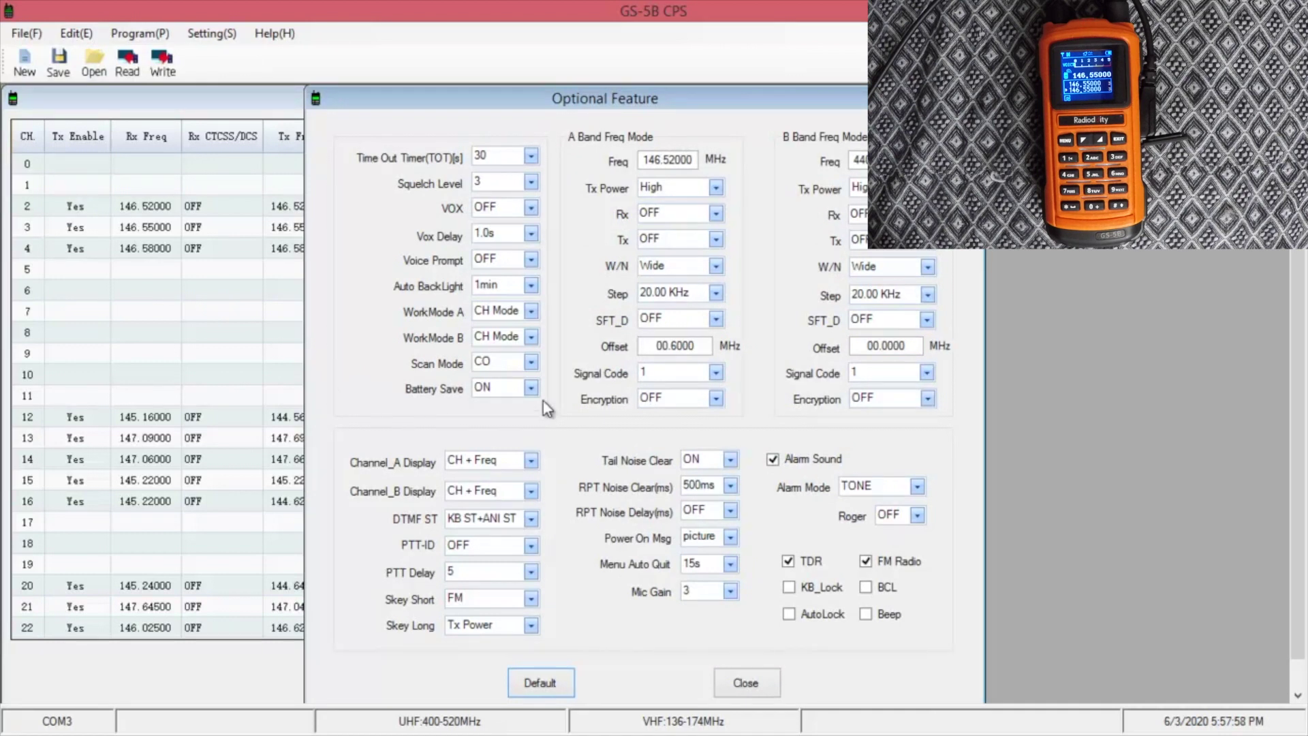
pyautogui.click(532, 357)
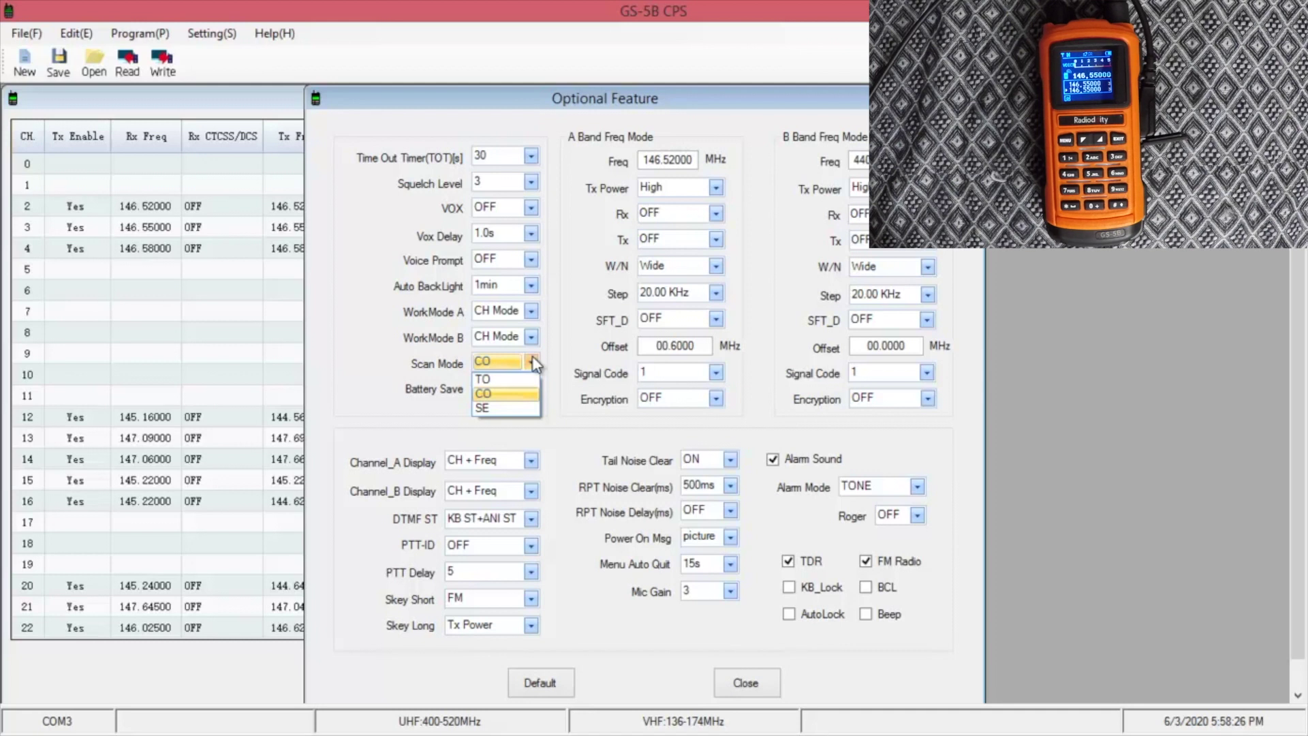
pyautogui.click(336, 373)
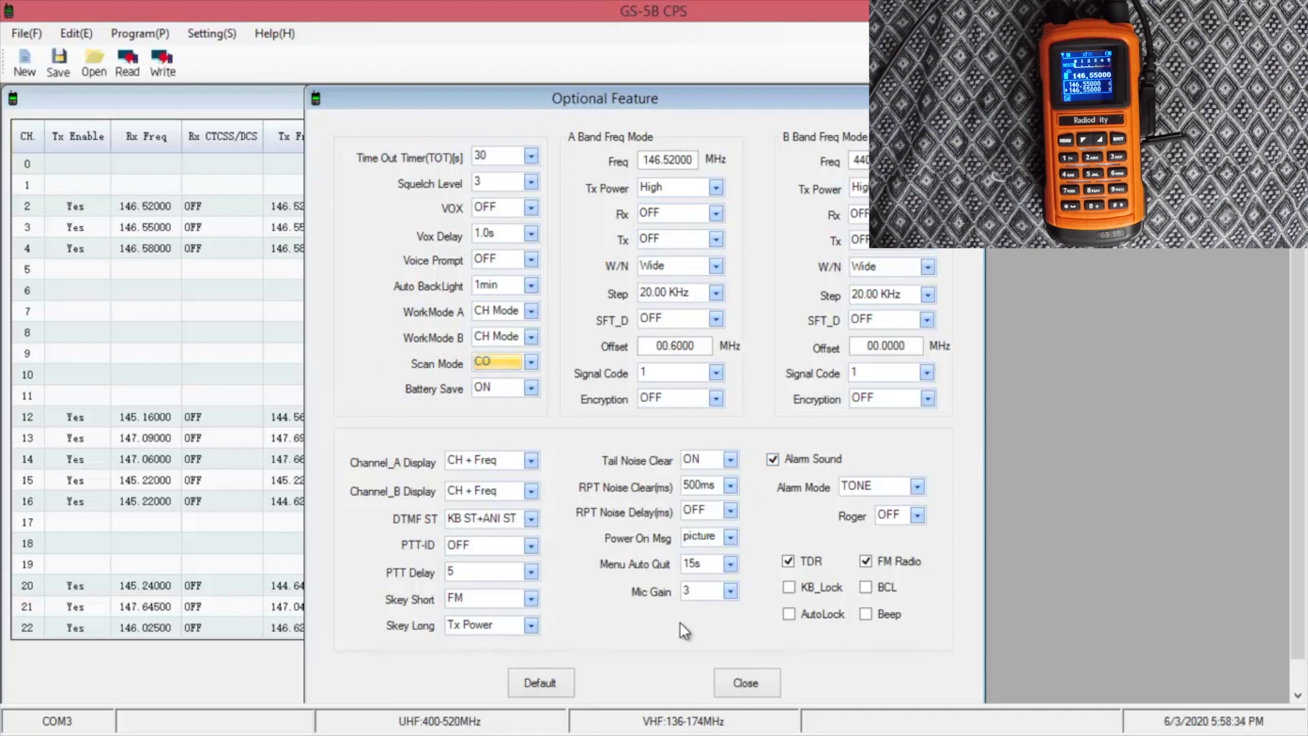
pyautogui.click(745, 681)
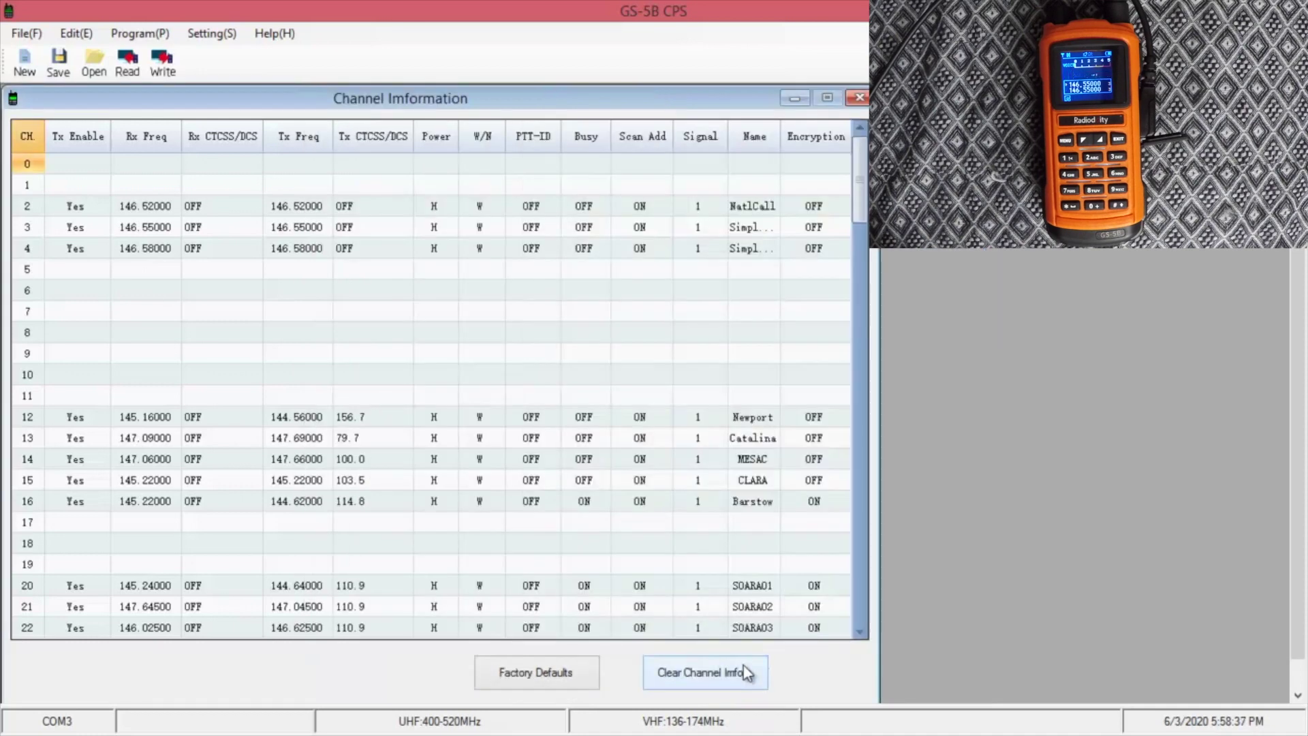
# Write the edited channel data to the radio and dismiss the write dialog.
pyautogui.click(162, 63)
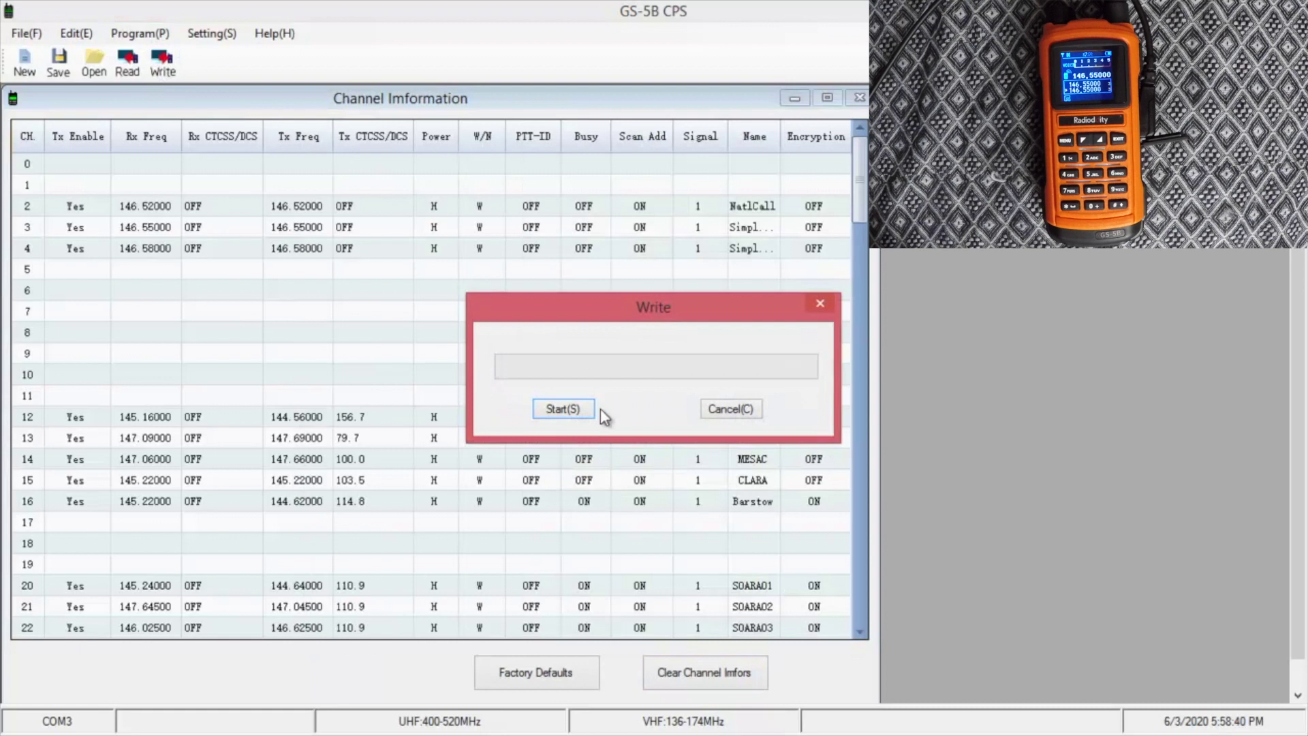
pyautogui.click(553, 403)
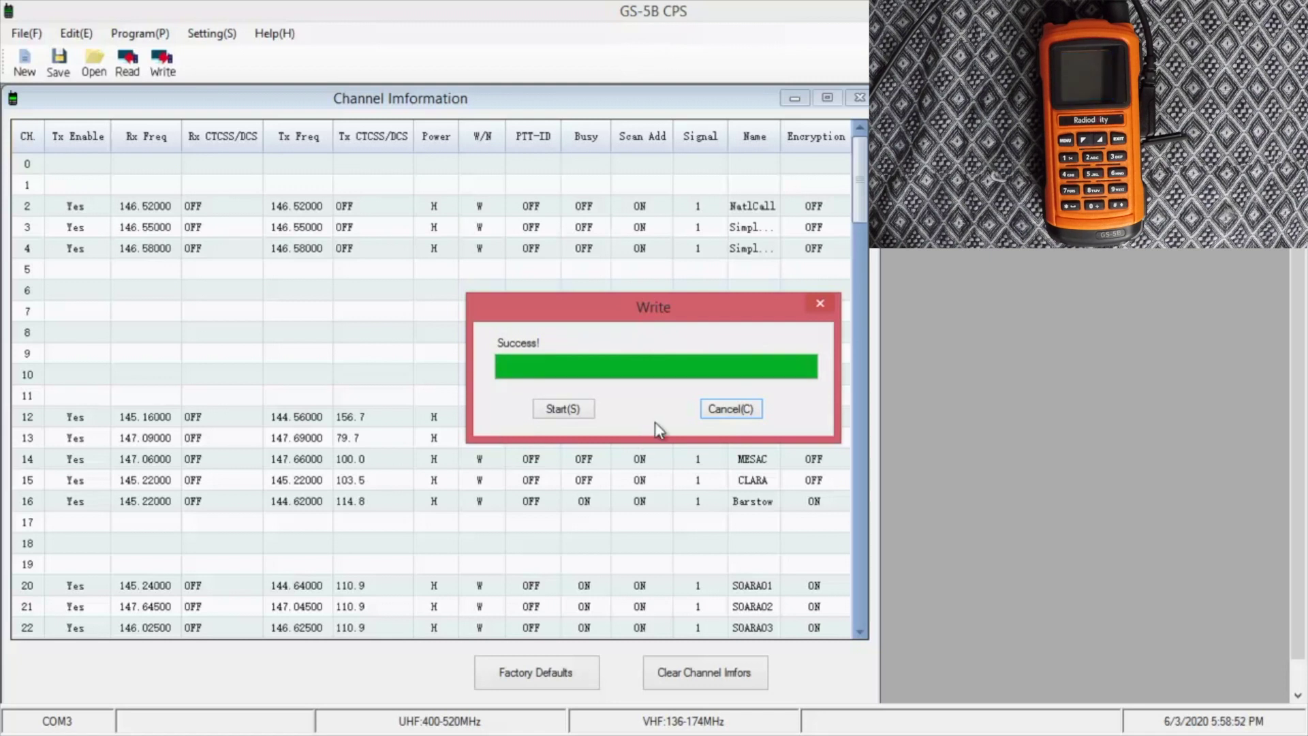
pyautogui.click(712, 411)
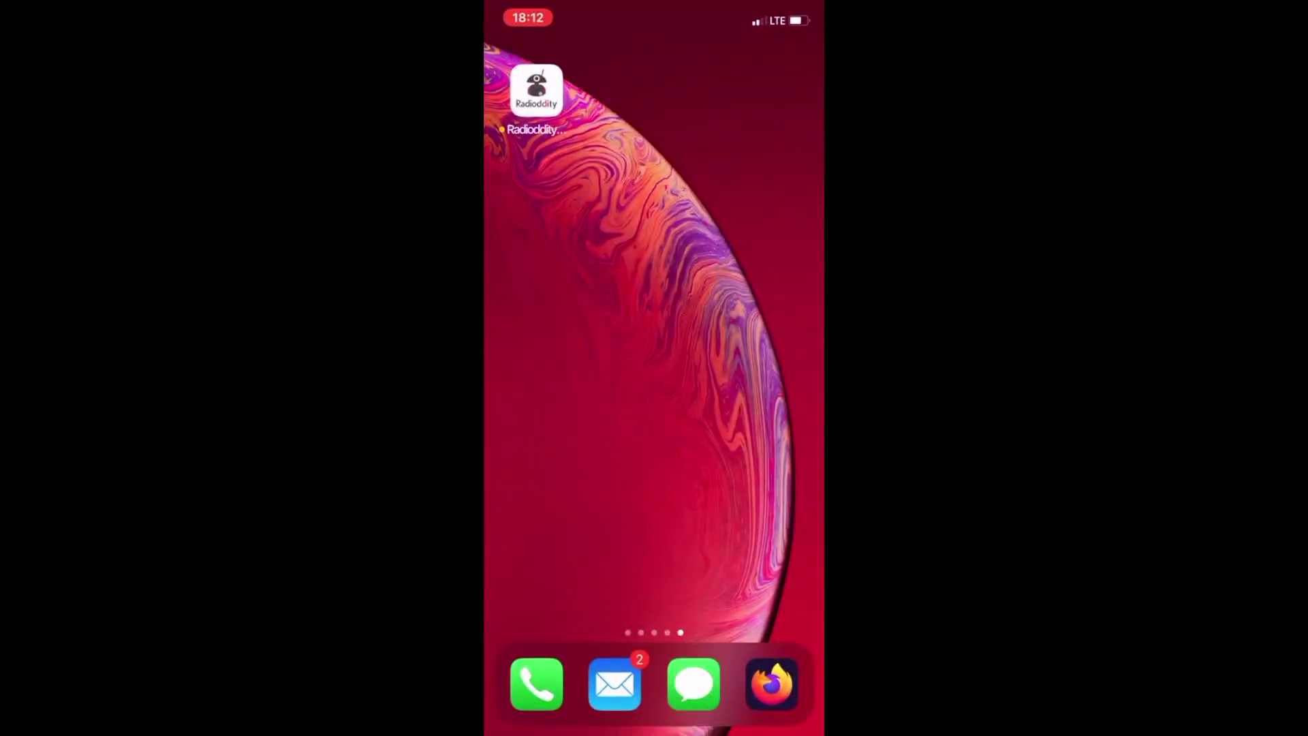
# Switch to the Radioddity phone app, read the GS-5B's data over Bluetooth and open its programming settings.
pyautogui.click(536, 90)
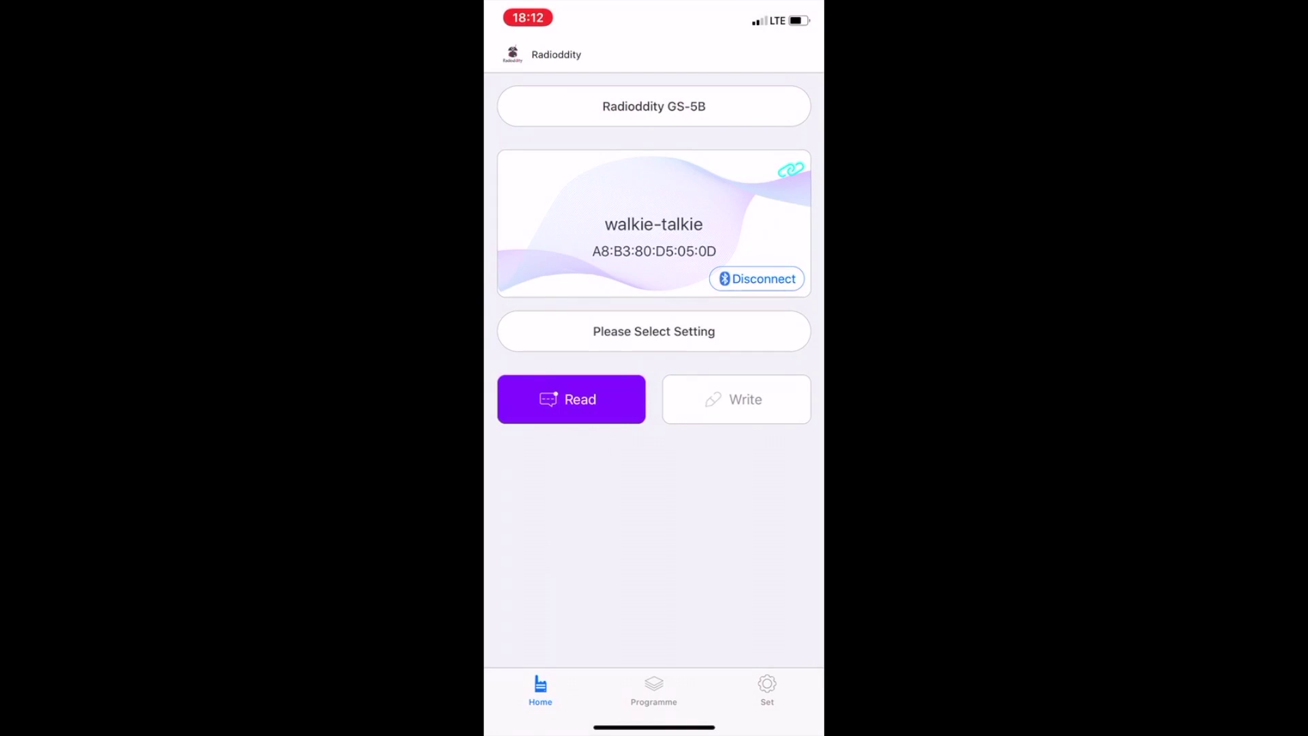
pyautogui.click(571, 400)
pyautogui.click(654, 689)
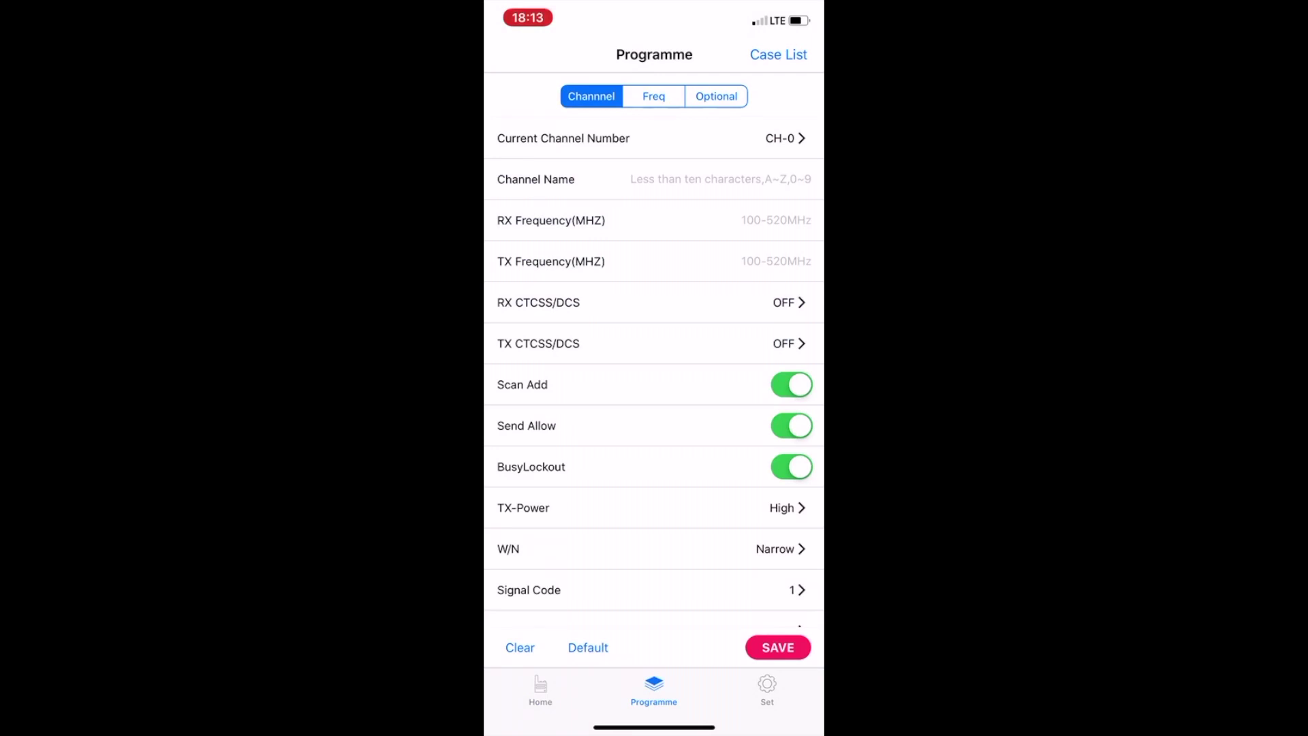
# Look through the optional settings of the radio, from squelch level down to the DTMF codes.
pyautogui.click(716, 96)
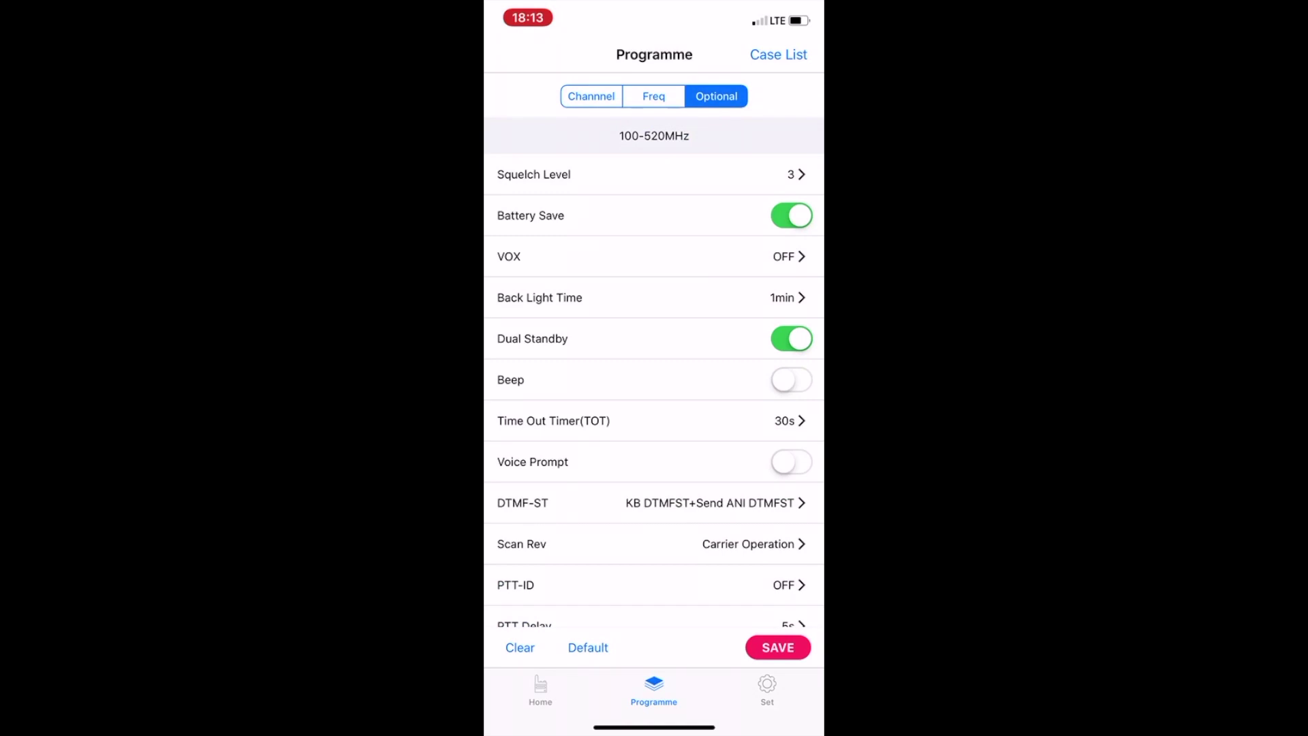
pyautogui.scroll(-15, 654, 391)
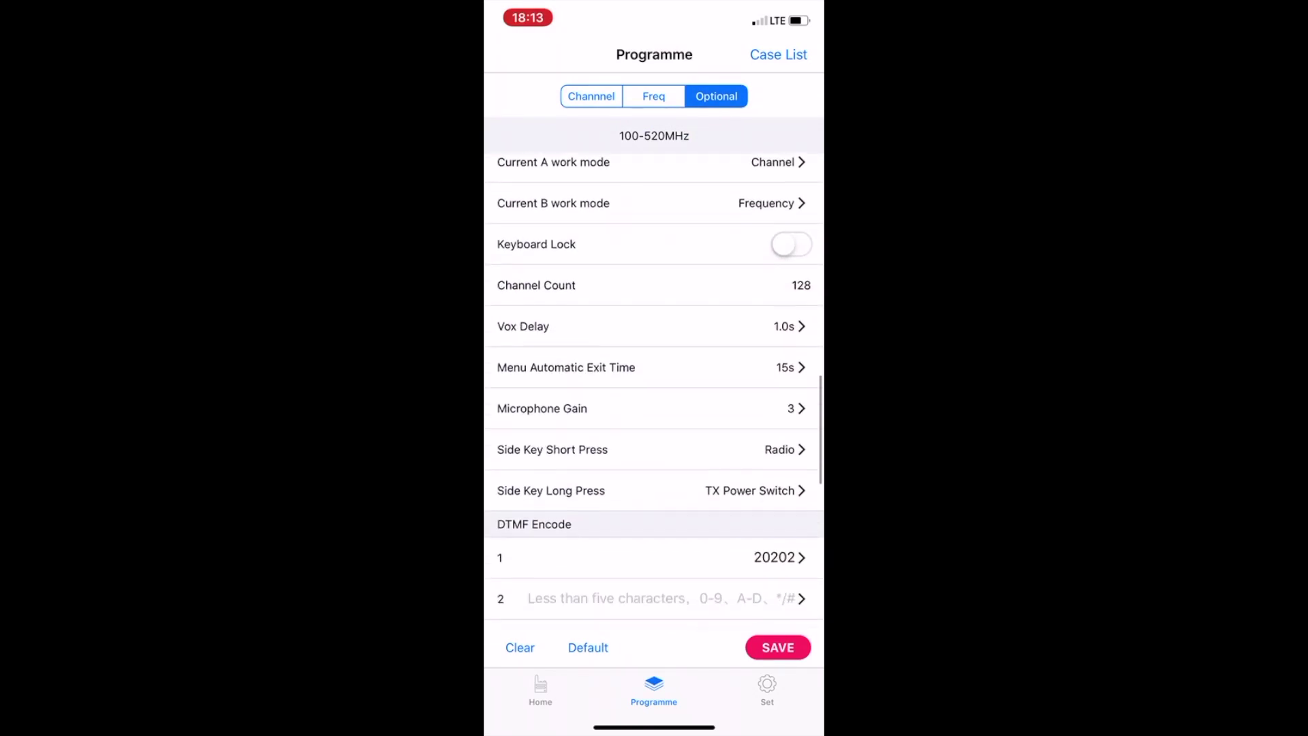
pyautogui.scroll(15, 654, 391)
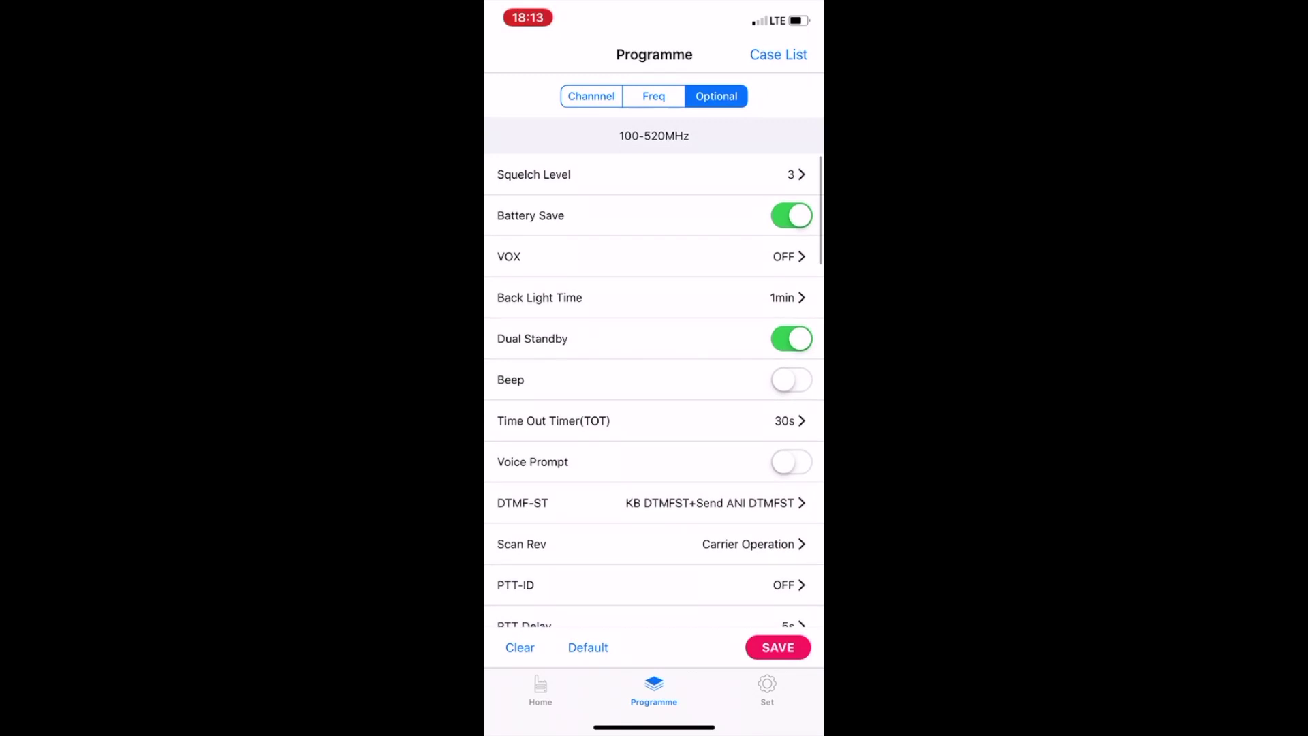
# Choose channel CH-25 in the channel settings and name it darn7.
pyautogui.click(591, 96)
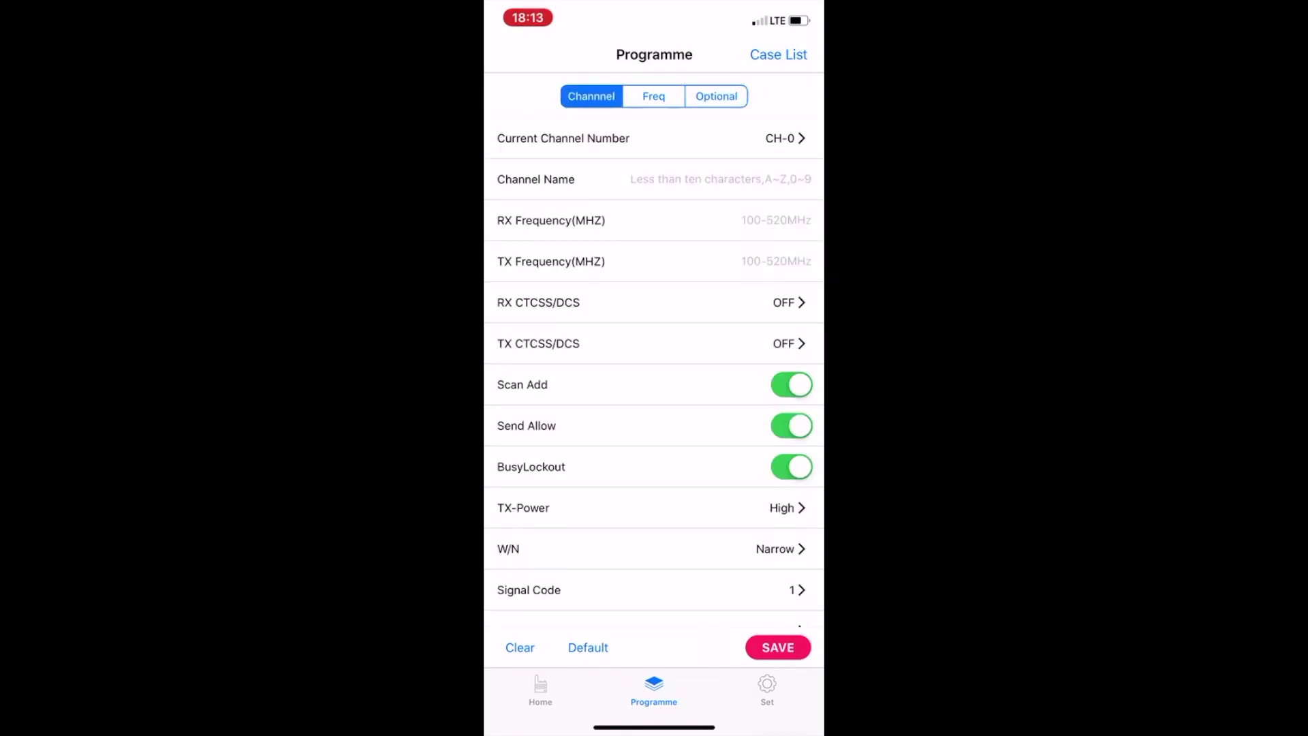
pyautogui.click(783, 139)
pyautogui.scroll(-6, 654, 387)
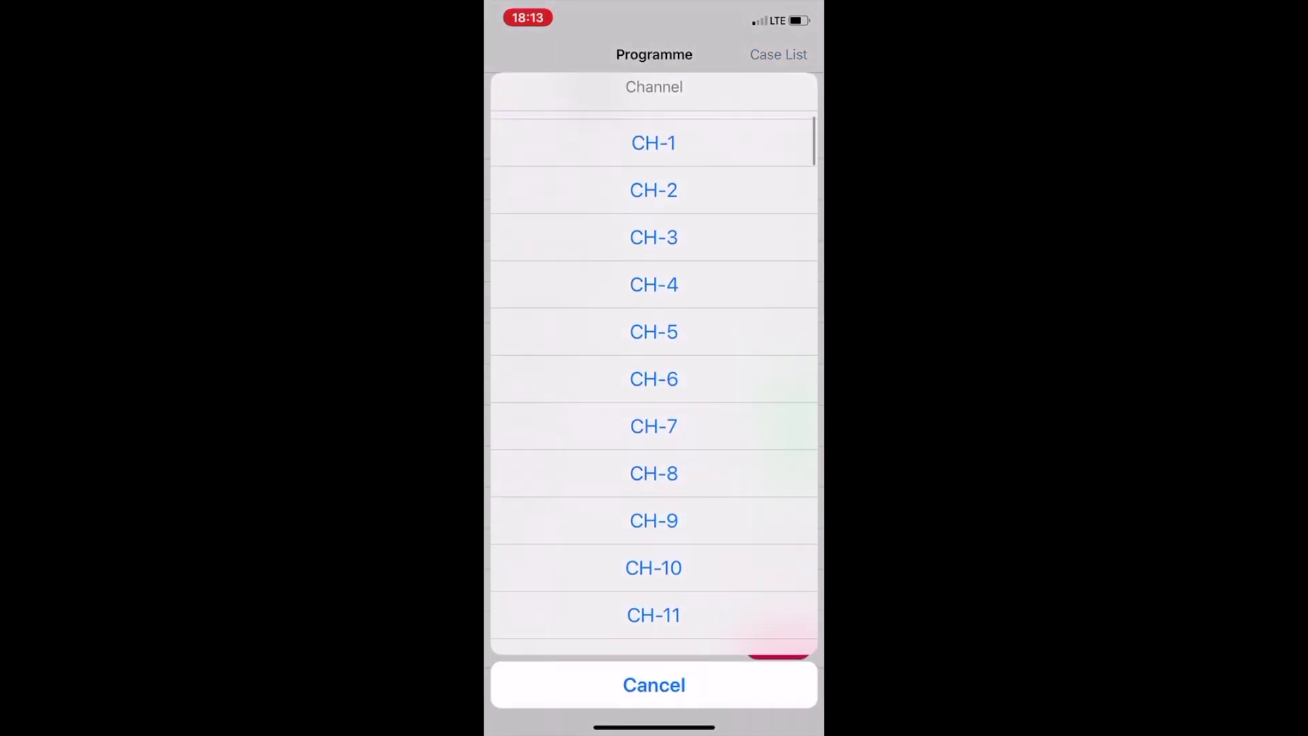
pyautogui.scroll(-7, 654, 386)
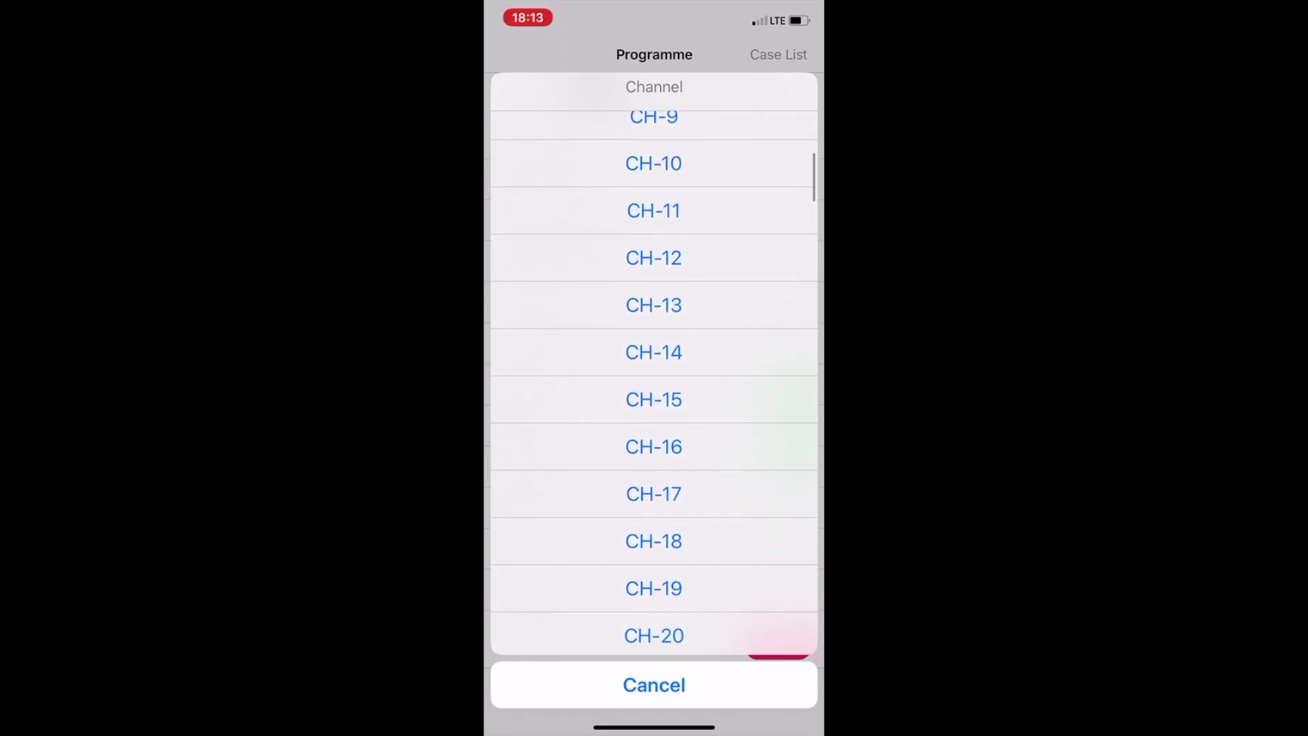
pyautogui.click(654, 579)
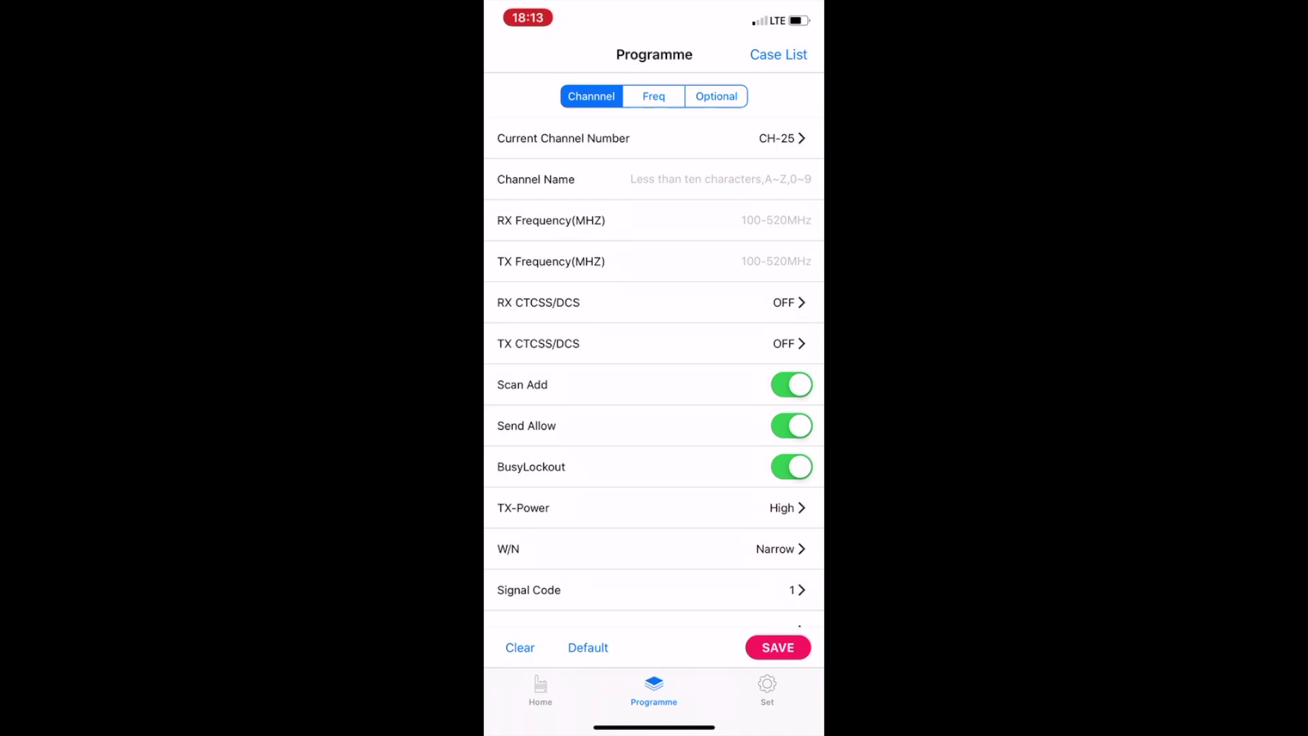
pyautogui.click(721, 178)
pyautogui.write('d')
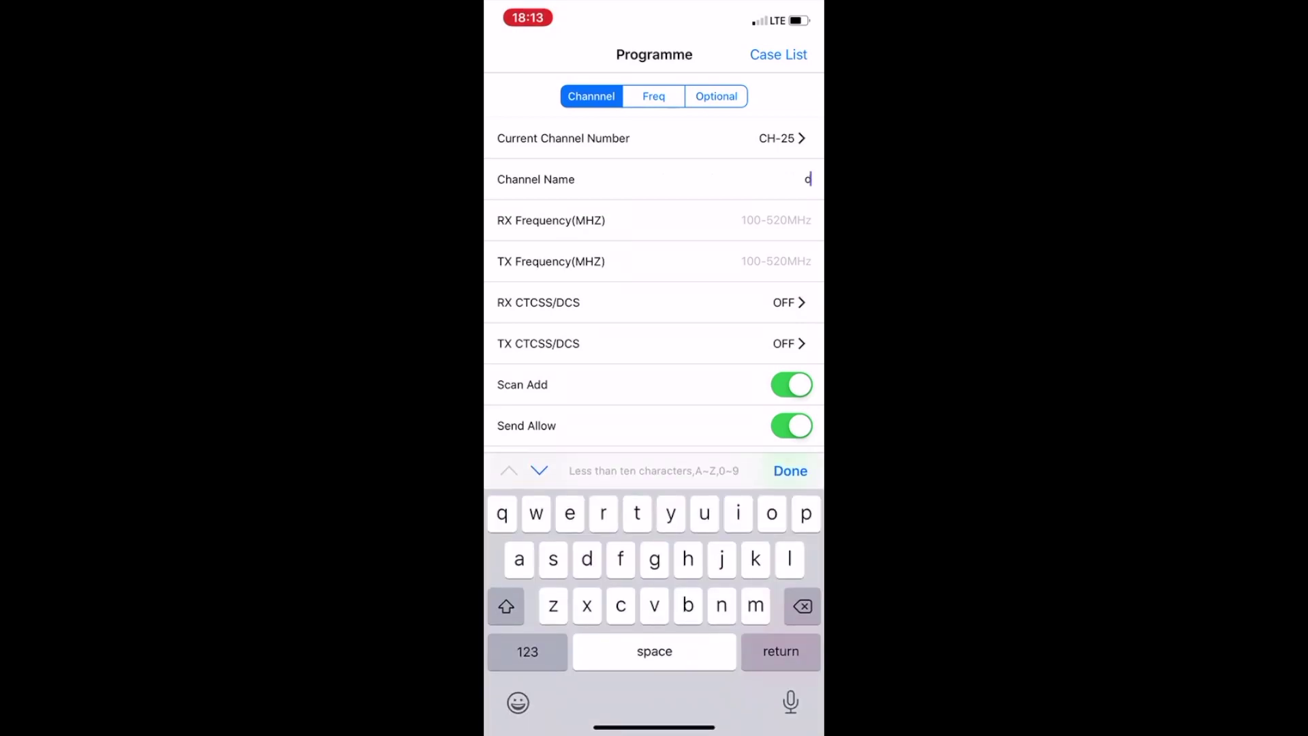
pyautogui.write('arn7')
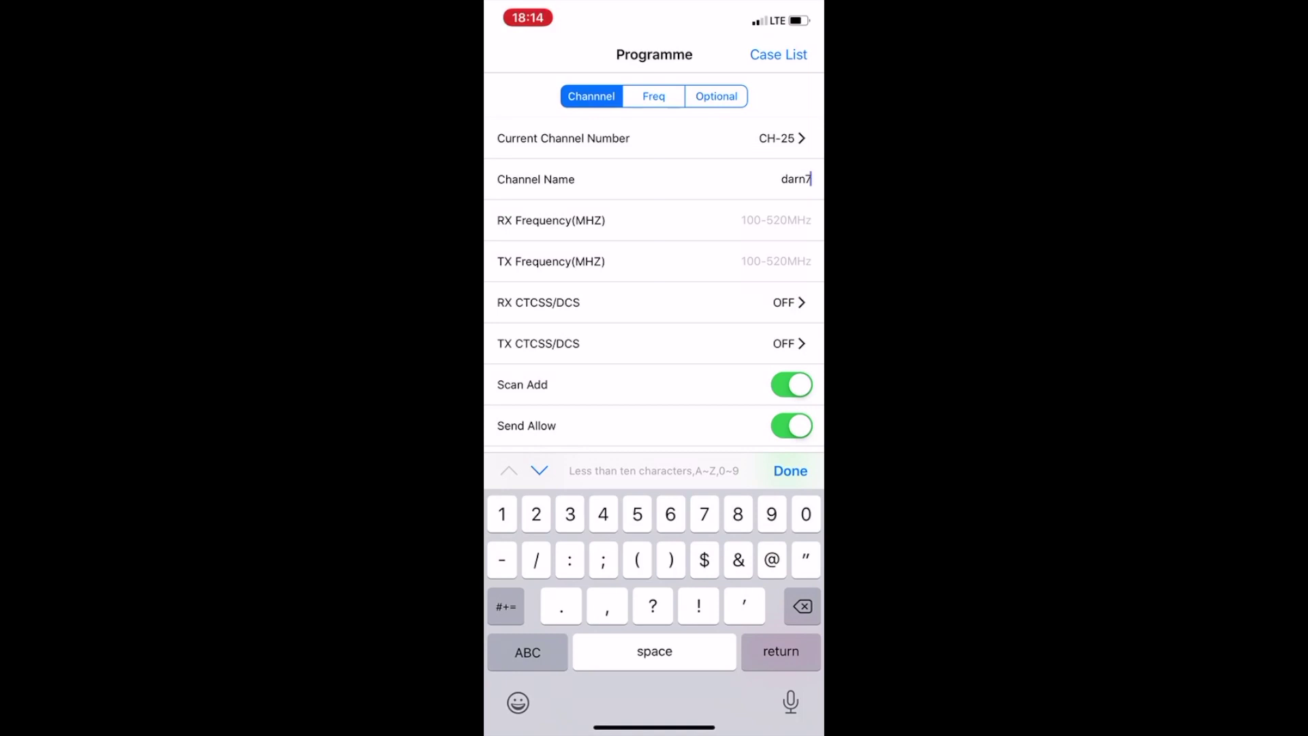
# Set CH-25's receive frequency to 448.92 MHz and its transmit frequency to 443.92 MHz.
pyautogui.click(776, 219)
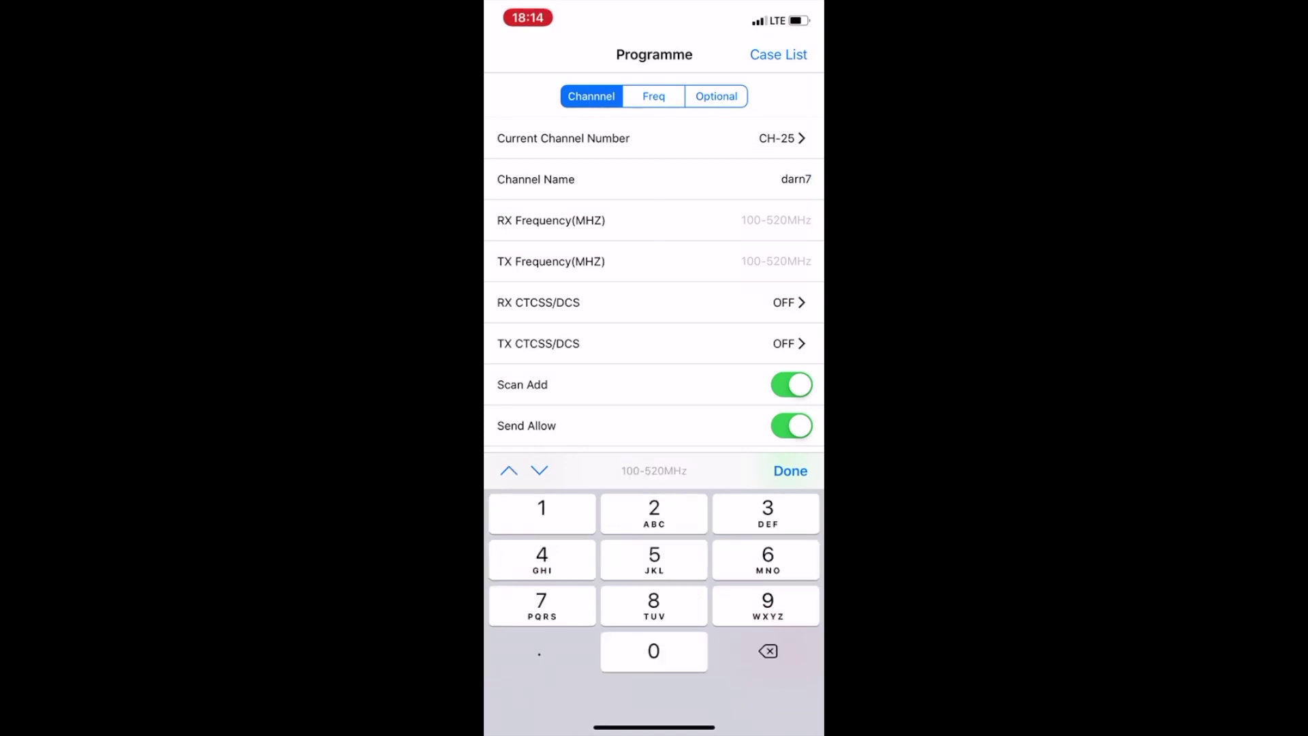
pyautogui.write('448.92')
pyautogui.click(797, 261)
pyautogui.press('BackSpace')
pyautogui.press('BackSpace')
pyautogui.press('BackSpace')
pyautogui.press('BackSpace')
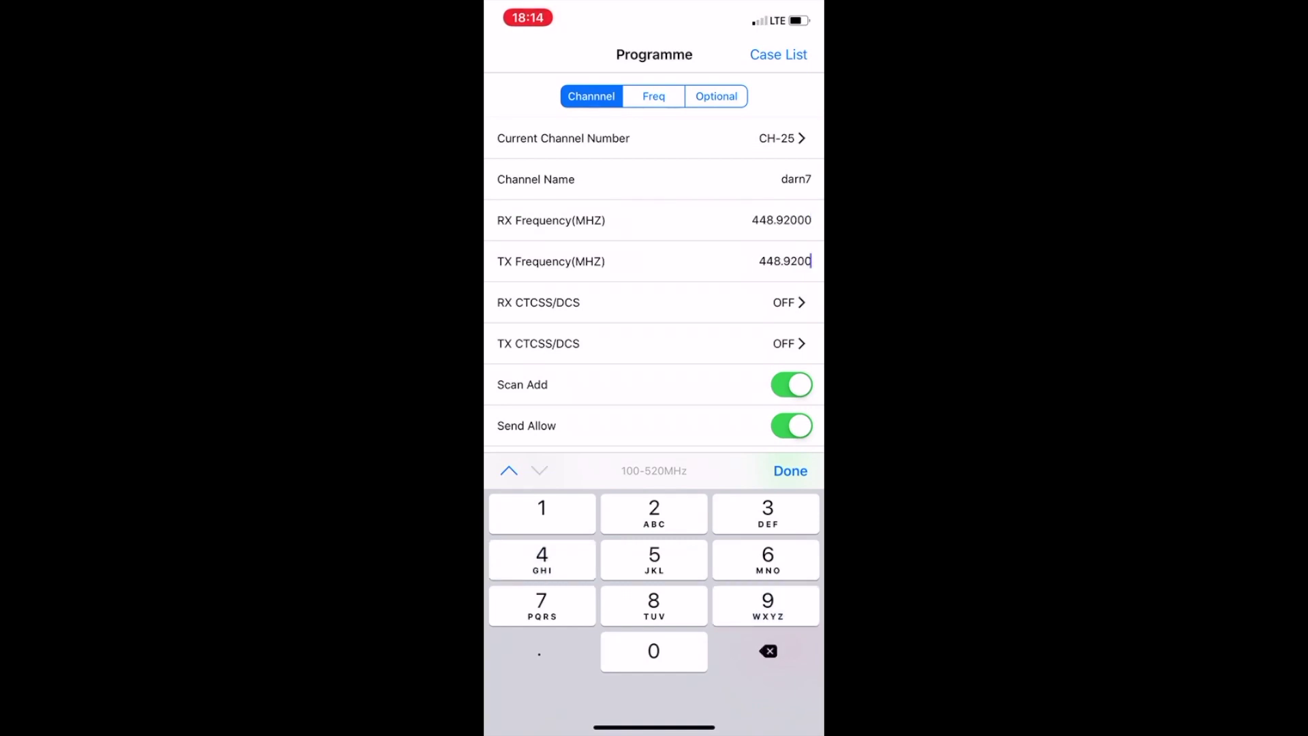
pyautogui.press('BackSpace')
pyautogui.press('BackSpace')
pyautogui.press('BackSpace')
pyautogui.write('3.92')
# Set CH-25's TX CTCSS/DCS tone to 91.5 and its bandwidth to Wide.
pyautogui.click(789, 343)
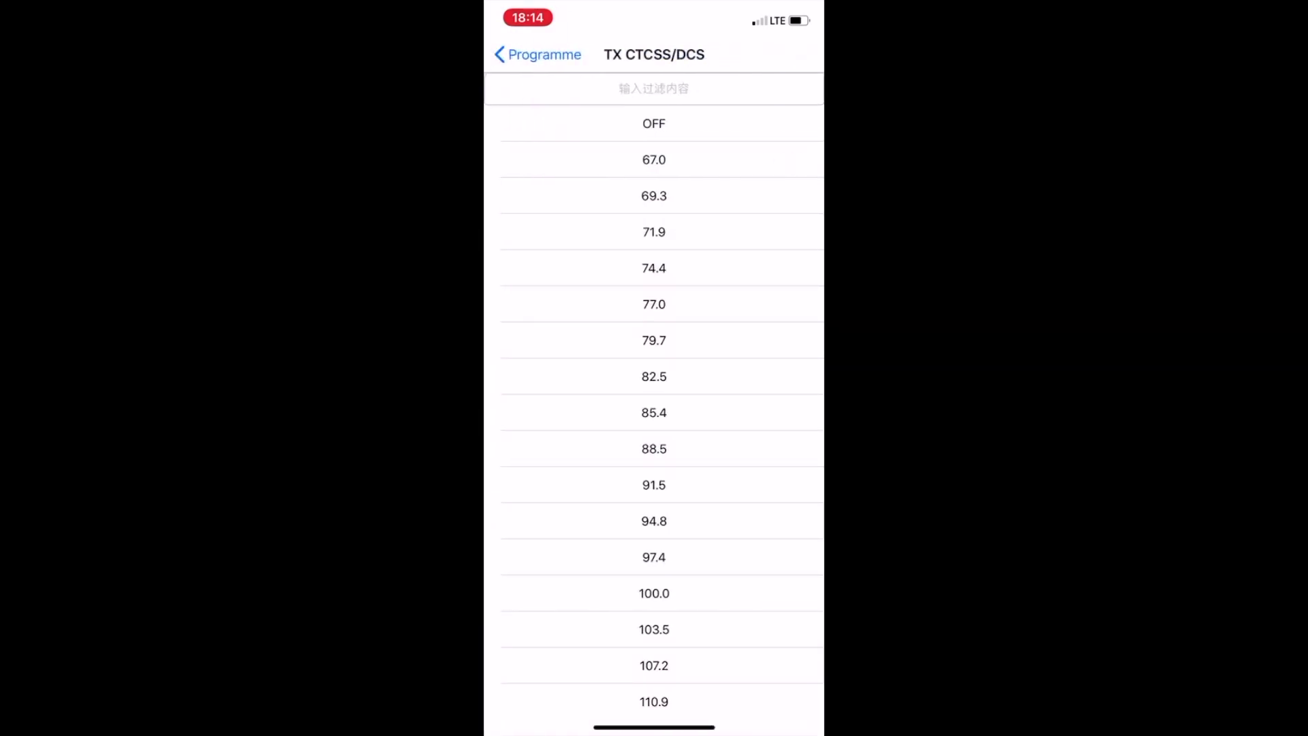
pyautogui.click(653, 485)
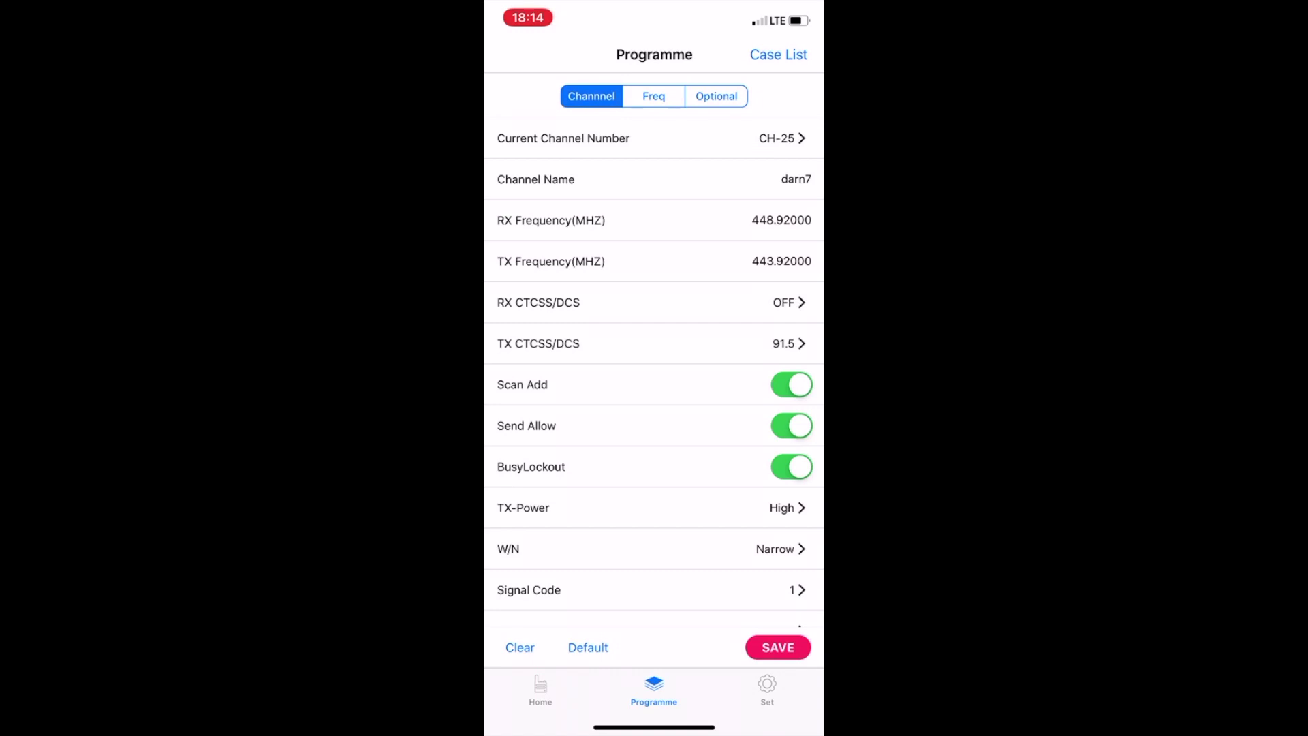
pyautogui.click(654, 548)
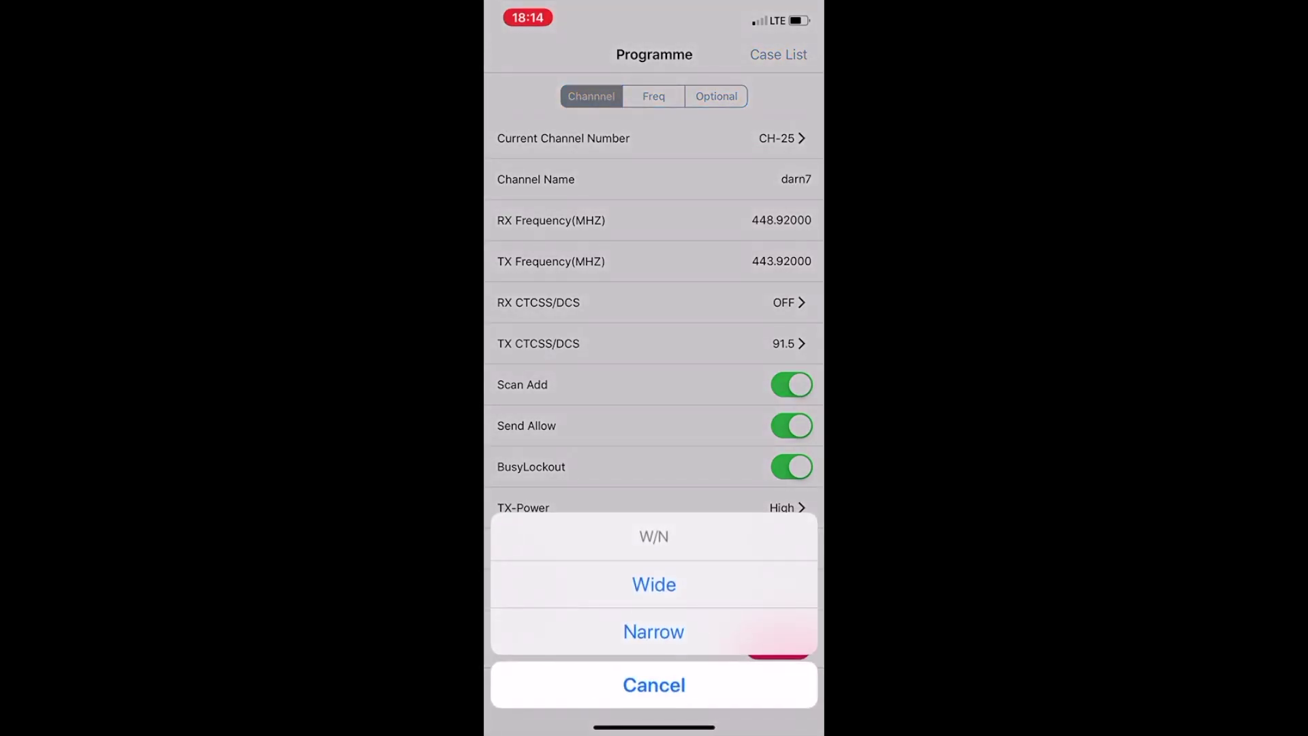
pyautogui.click(654, 584)
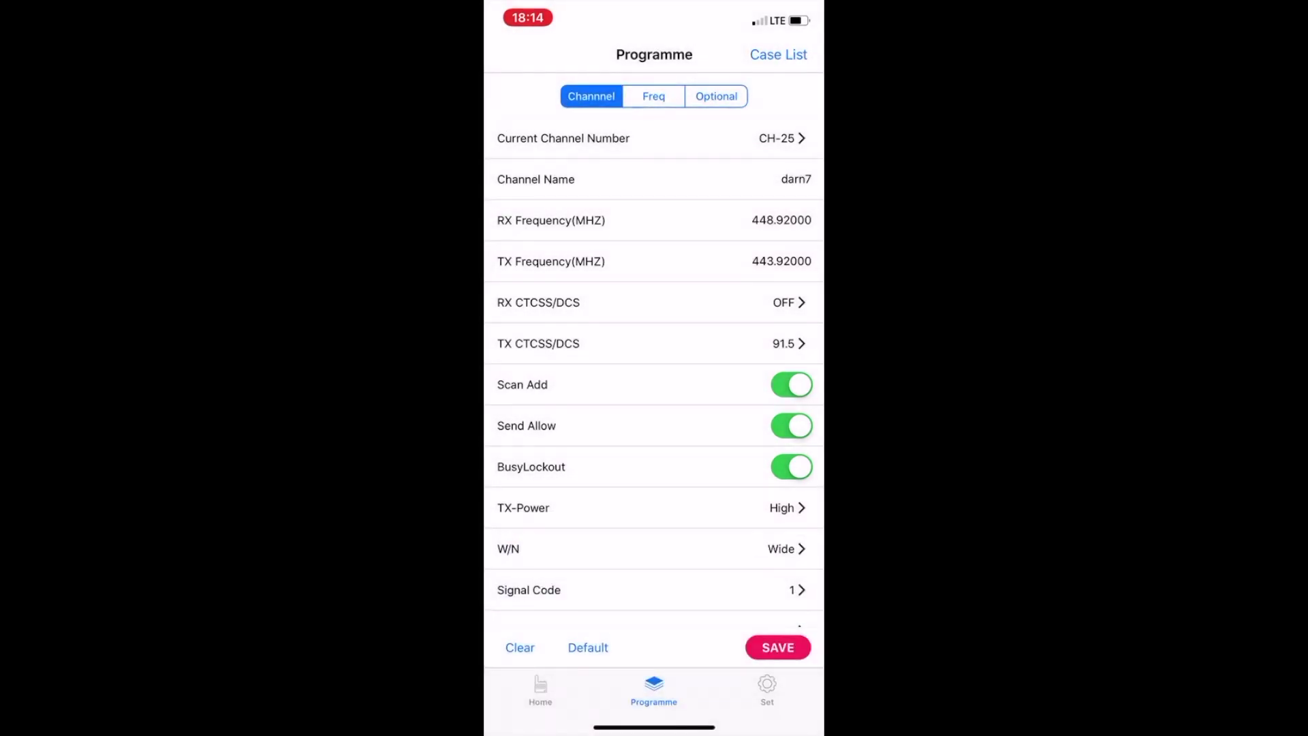
# Save the channel settings by replacing the existing setting Program 1.
pyautogui.click(779, 647)
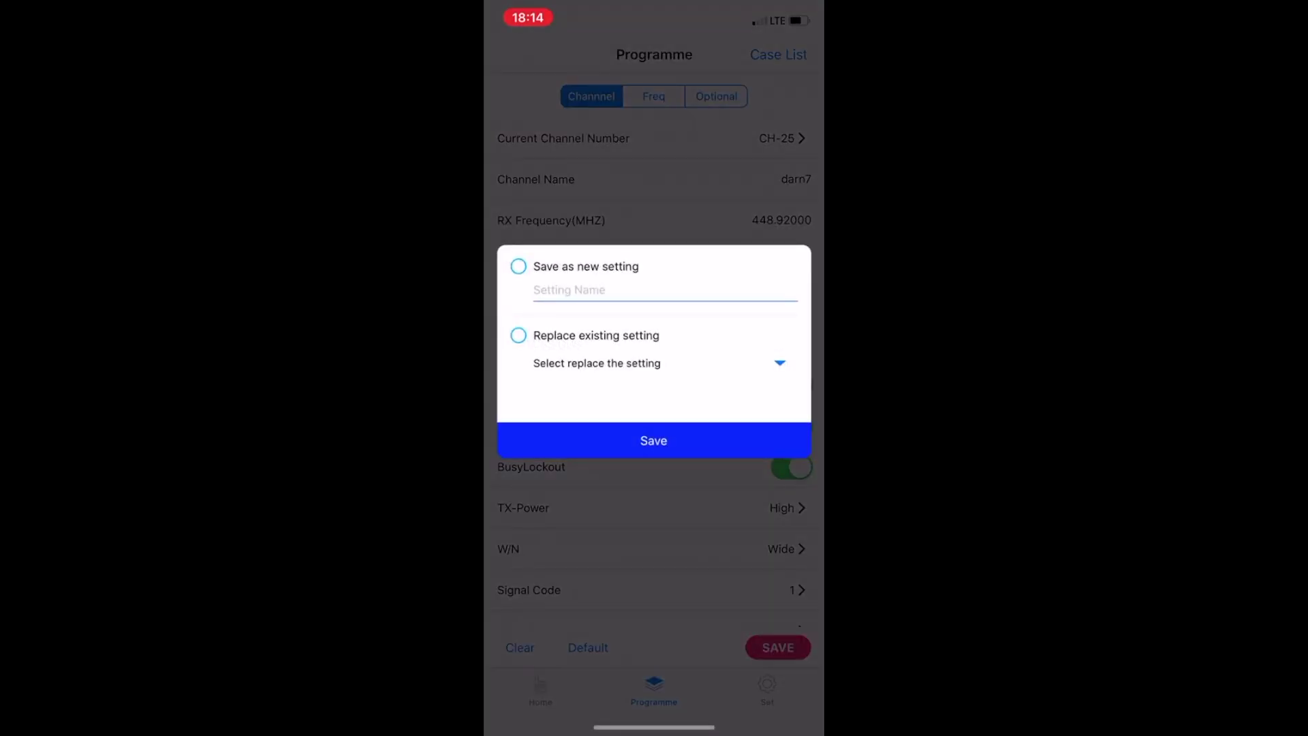
pyautogui.click(519, 335)
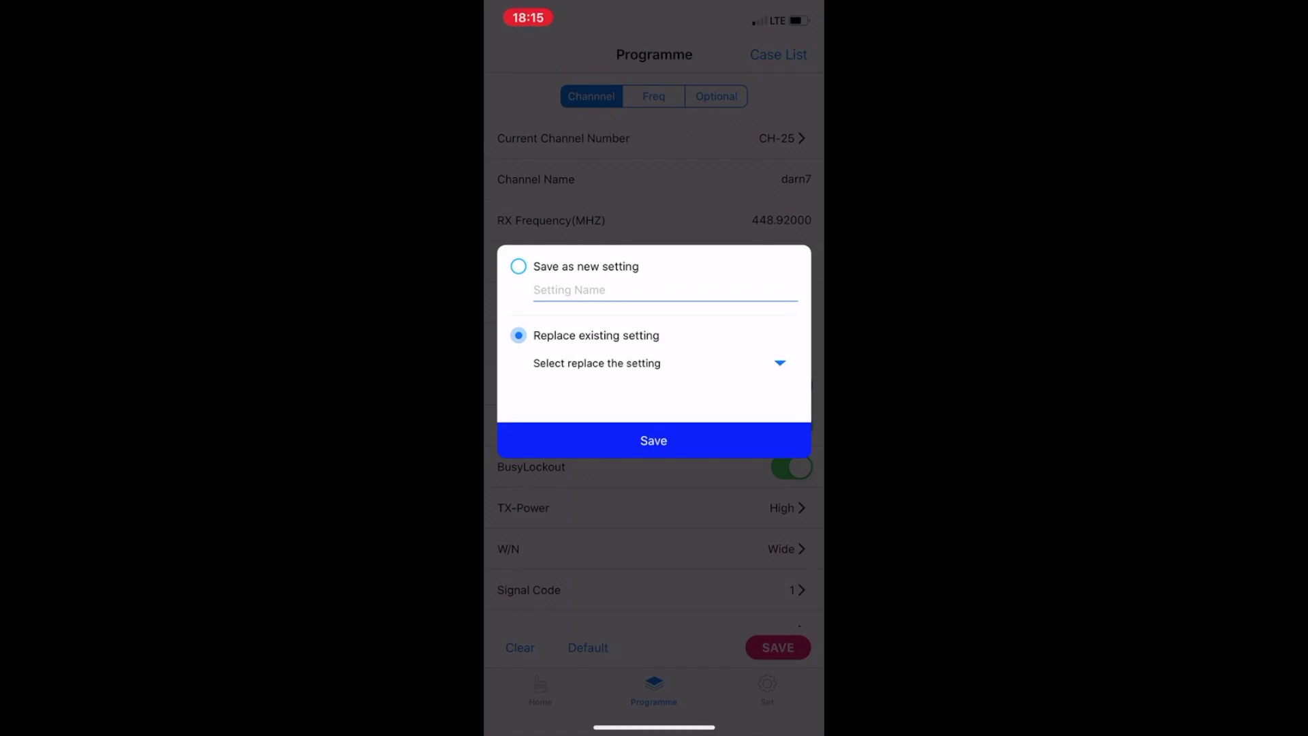
pyautogui.click(654, 363)
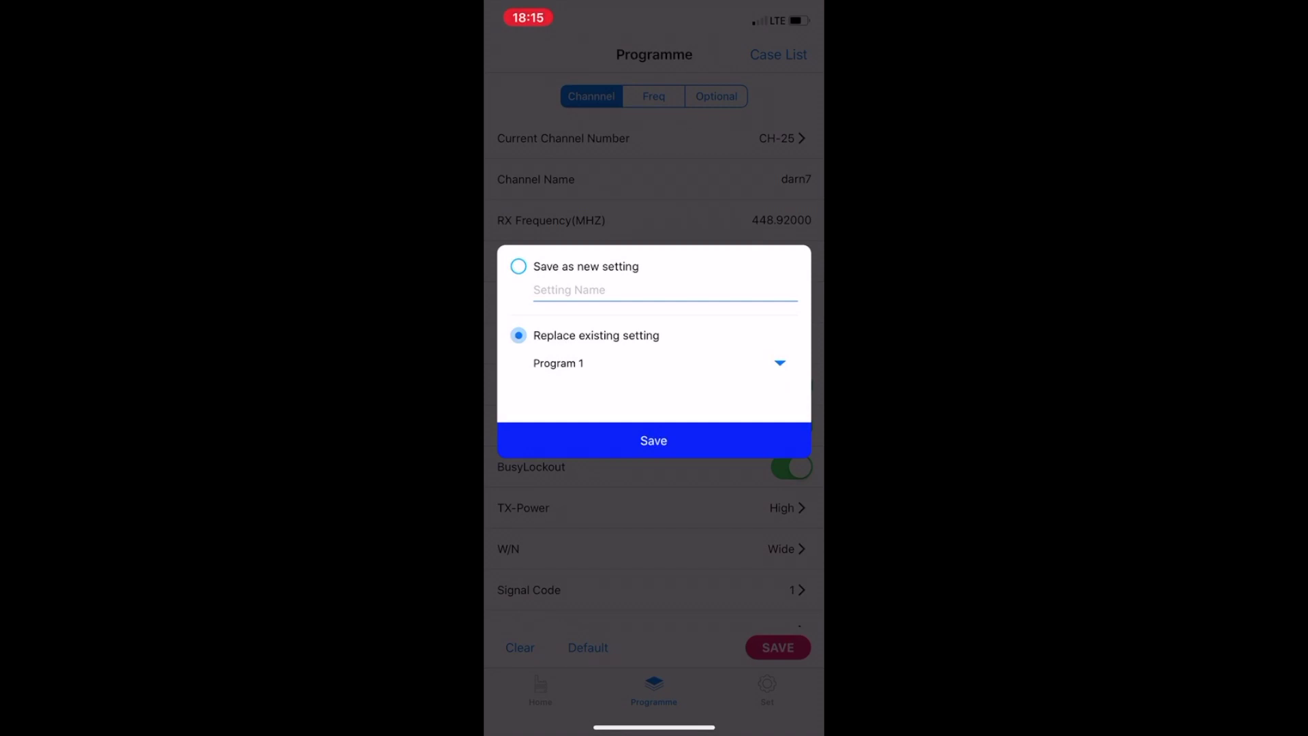
pyautogui.click(654, 440)
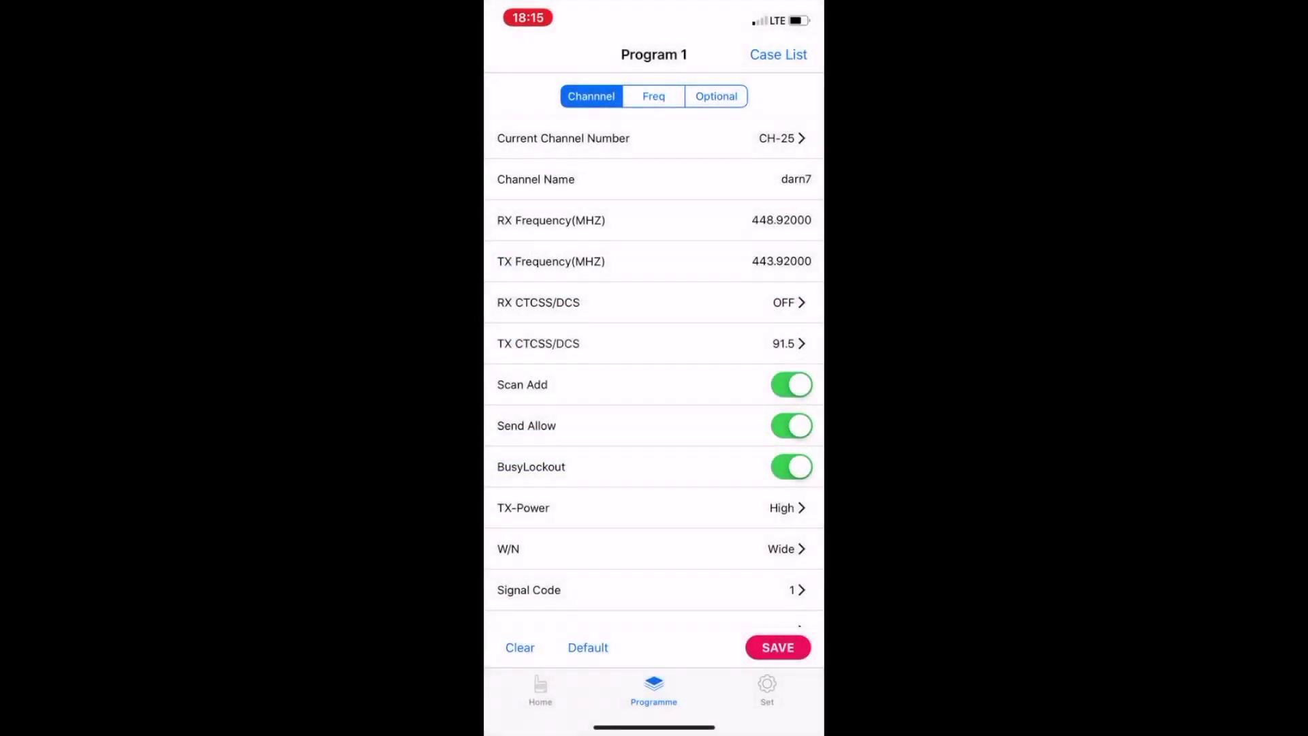
# Select the saved Program 1 setting for the connected GS-5B and start the data transfer.
pyautogui.click(540, 690)
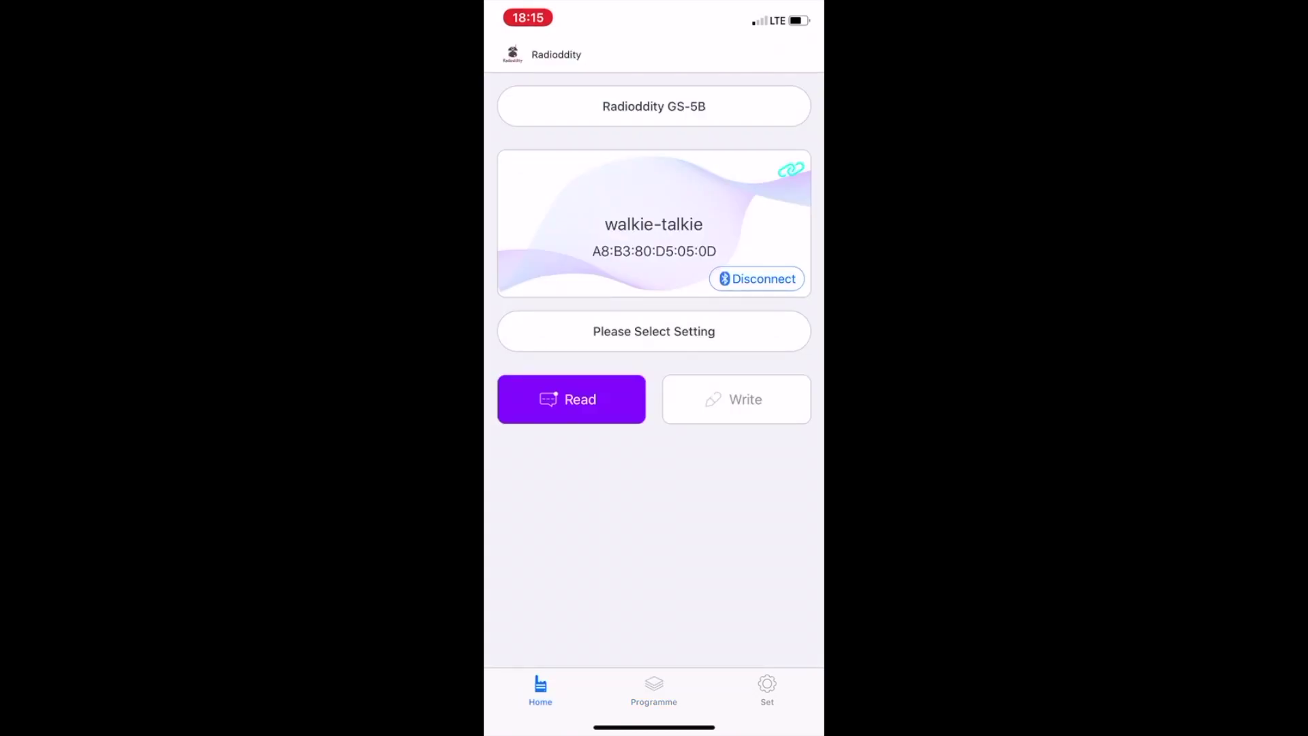
pyautogui.click(572, 399)
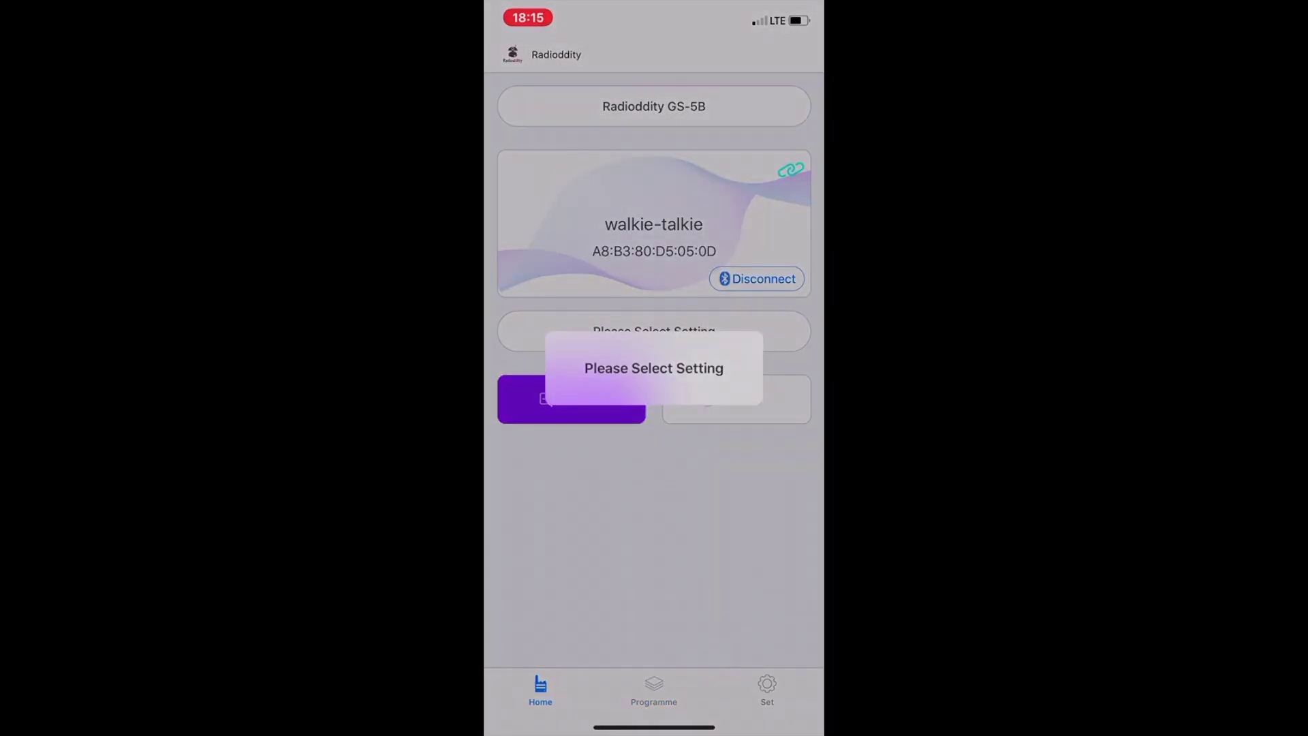
pyautogui.click(654, 331)
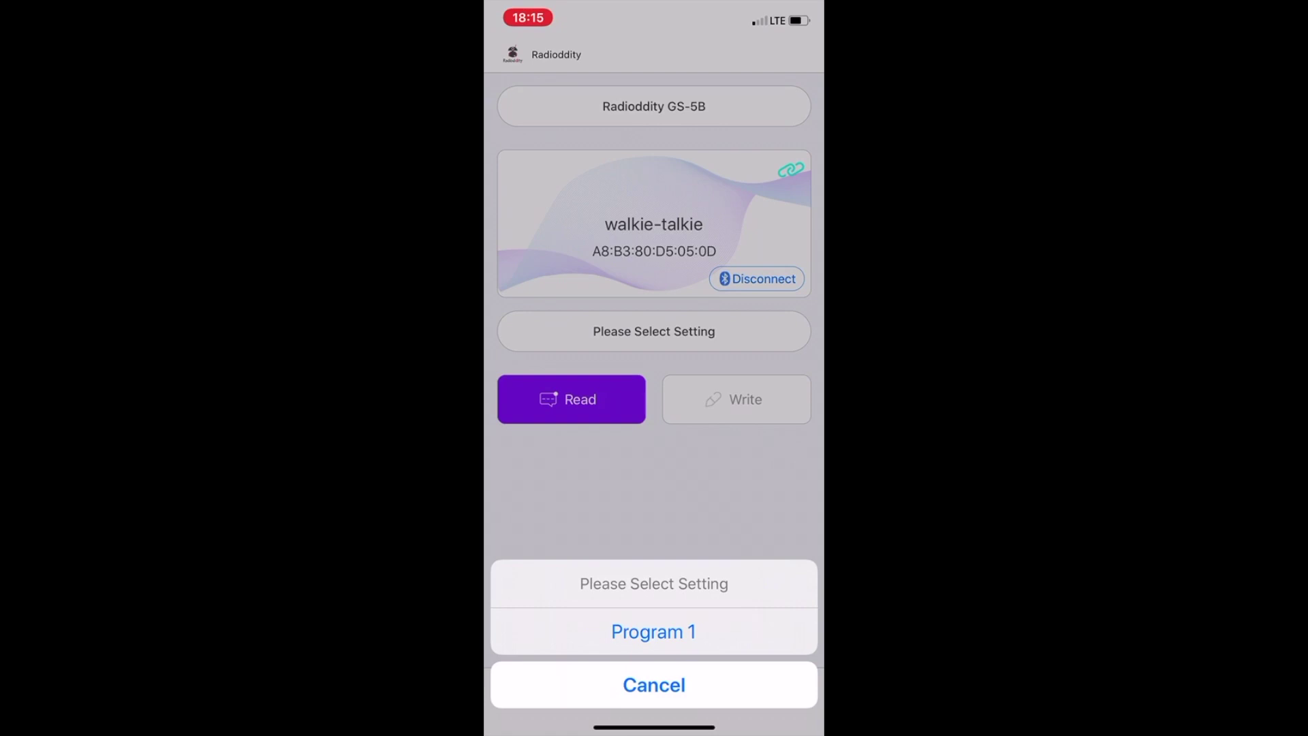
pyautogui.click(654, 631)
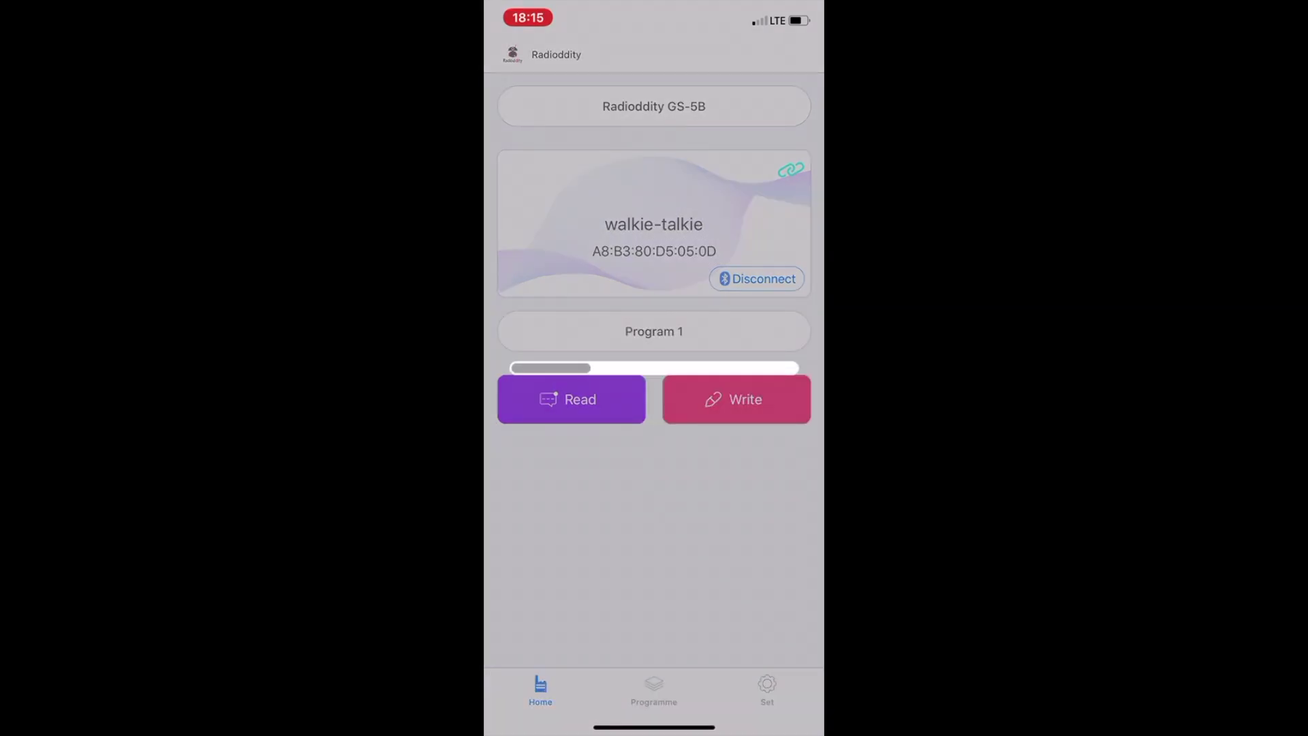